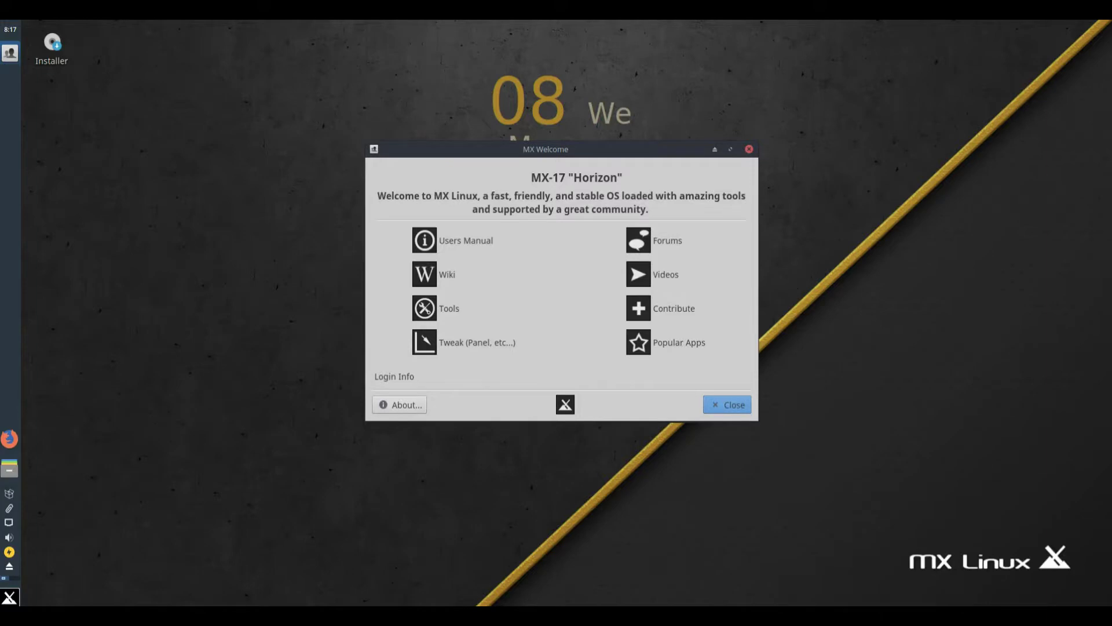
View the About information of MX Welcome and return to the welcome screen
{"action": "left_click", "coordinate": [400, 404]}
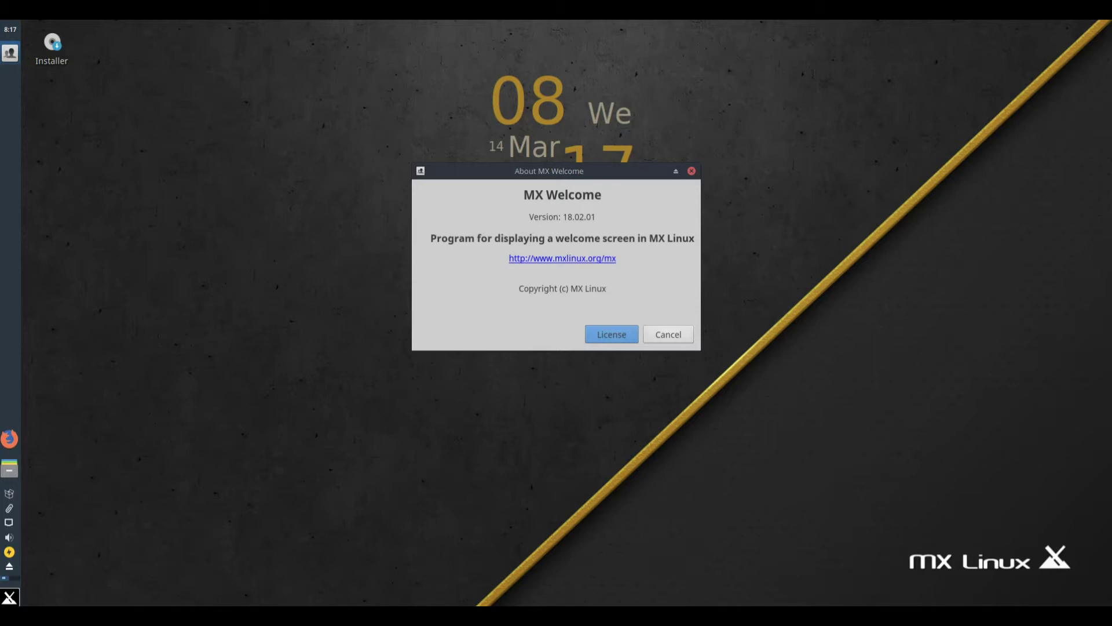
{"action": "key", "text": "Tab"}
{"action": "key", "text": "Return"}
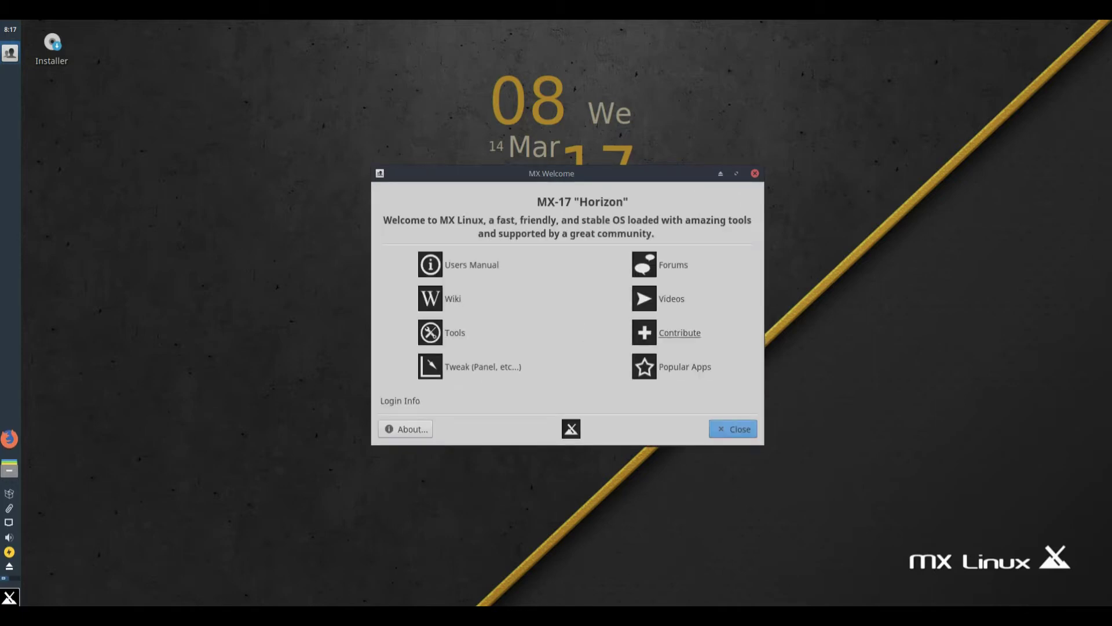
Try to open Popular Apps from the welcome screen, and close the MX Welcome window
{"action": "left_click", "coordinate": [676, 367]}
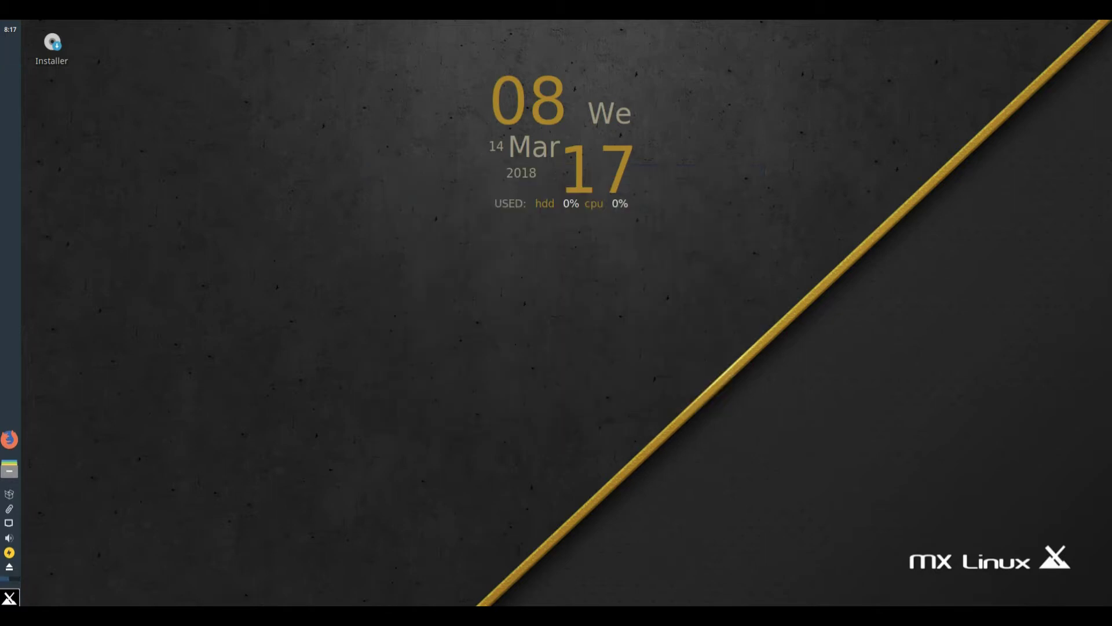
{"action": "left_click", "coordinate": [600, 409]}
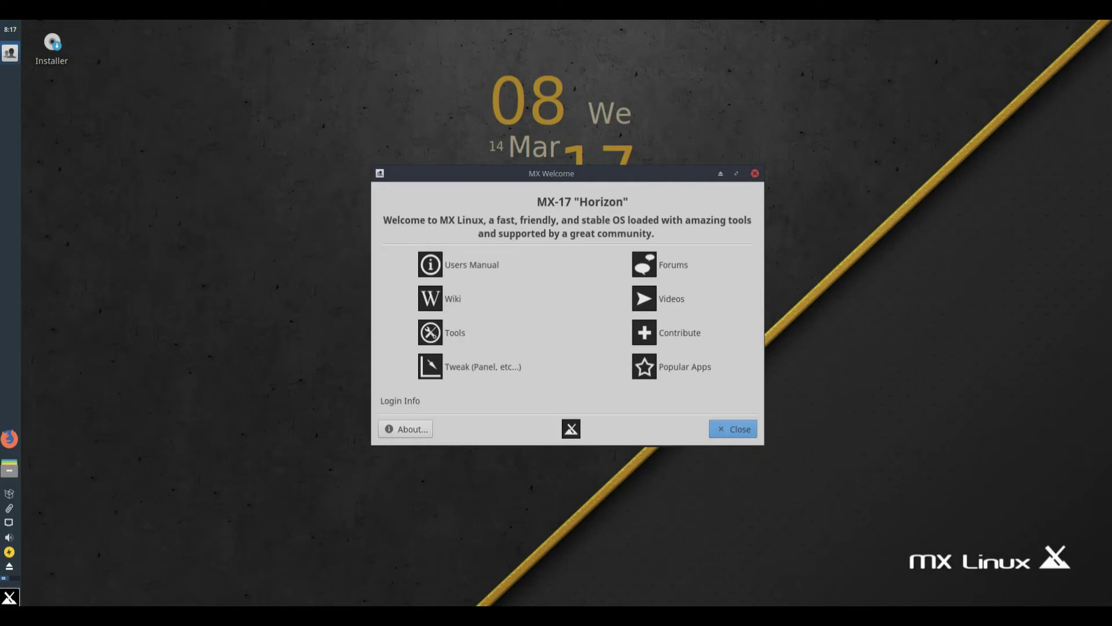
{"action": "left_click", "coordinate": [754, 173]}
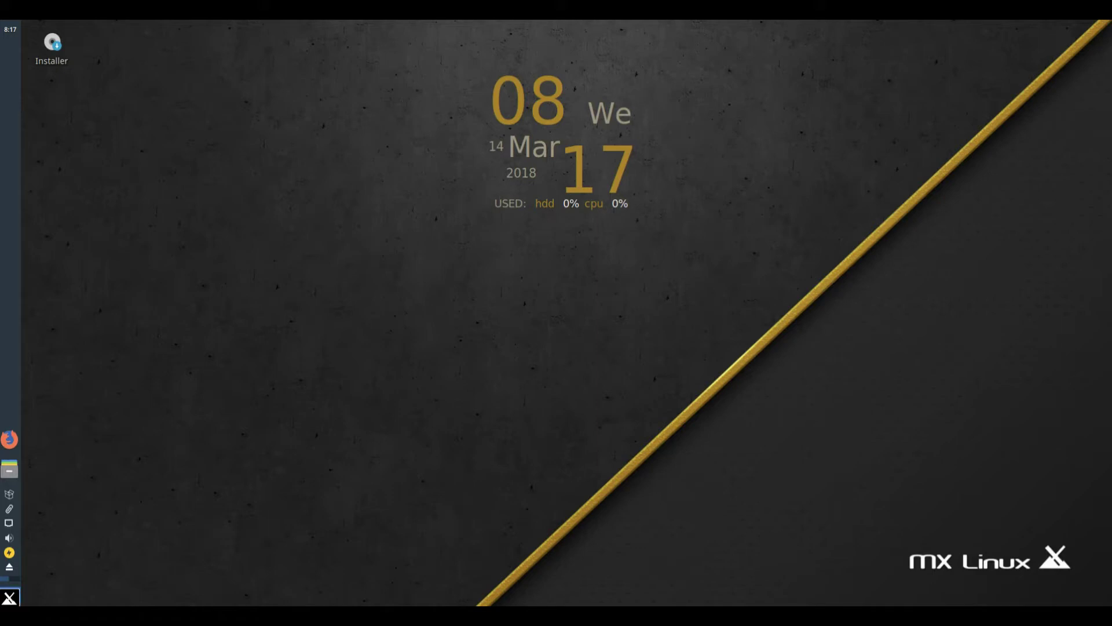
Open Thunar File Manager from the Accessories applications and make its window wider and shorter
{"action": "left_click", "coordinate": [9, 598]}
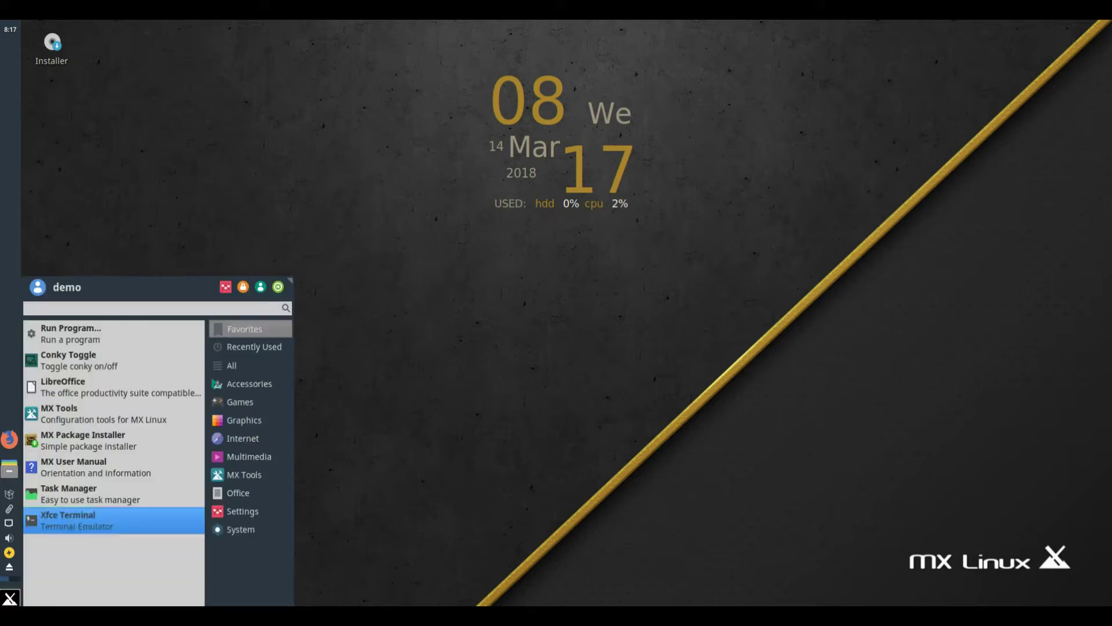
{"action": "left_click", "coordinate": [249, 384]}
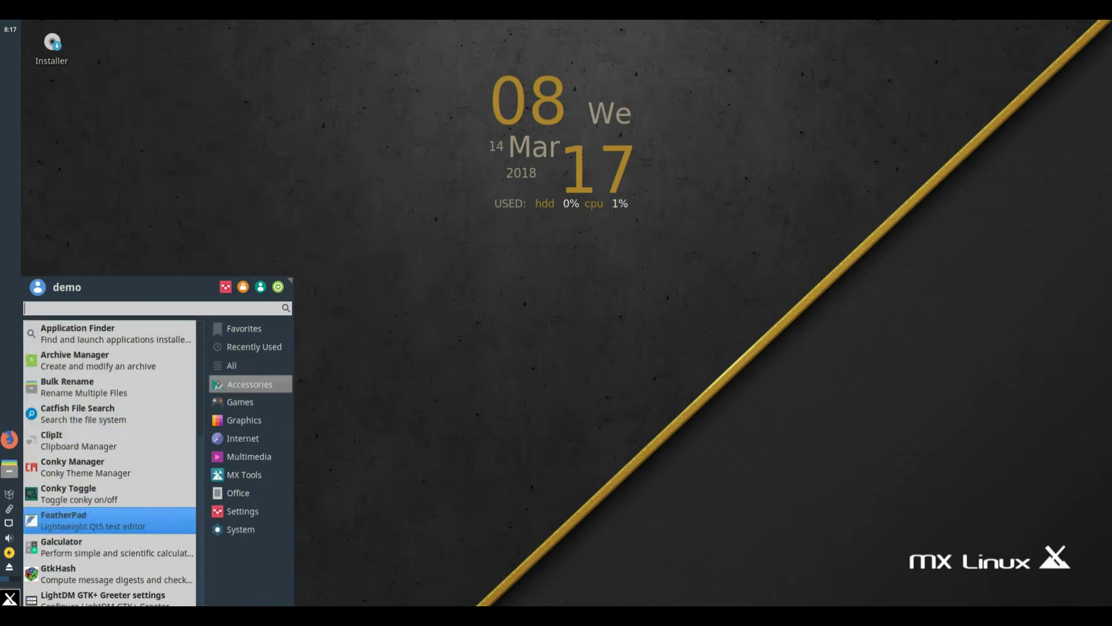
{"action": "scroll", "coordinate": [110, 515], "scroll_direction": "down", "scroll_amount": 3}
{"action": "scroll", "coordinate": [110, 516], "scroll_direction": "down", "scroll_amount": 3}
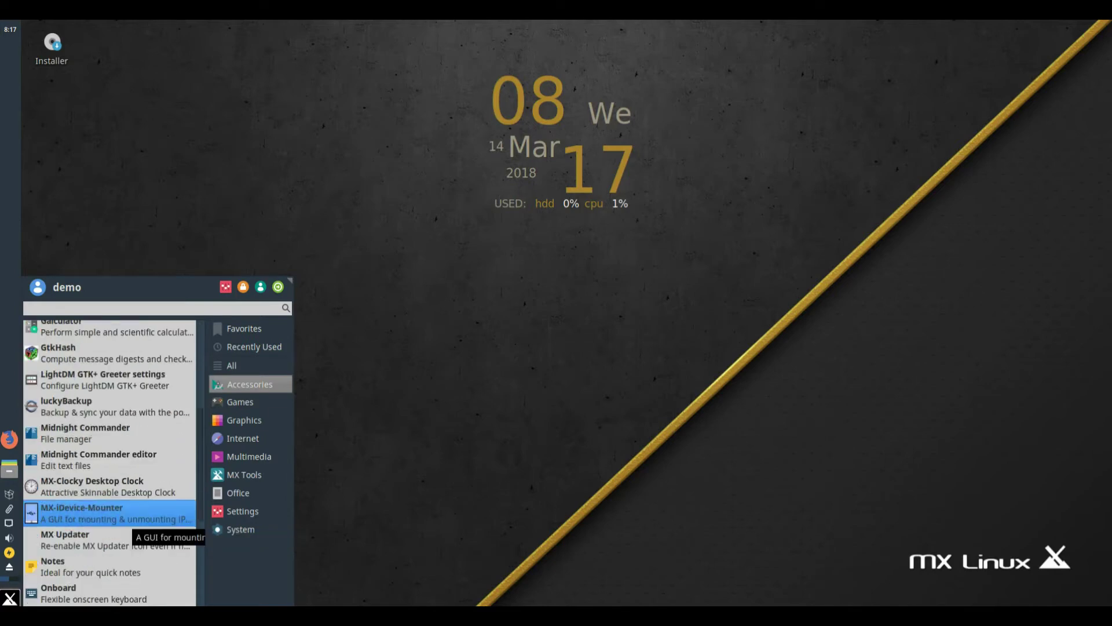
{"action": "scroll", "coordinate": [110, 515], "scroll_direction": "down", "scroll_amount": 6}
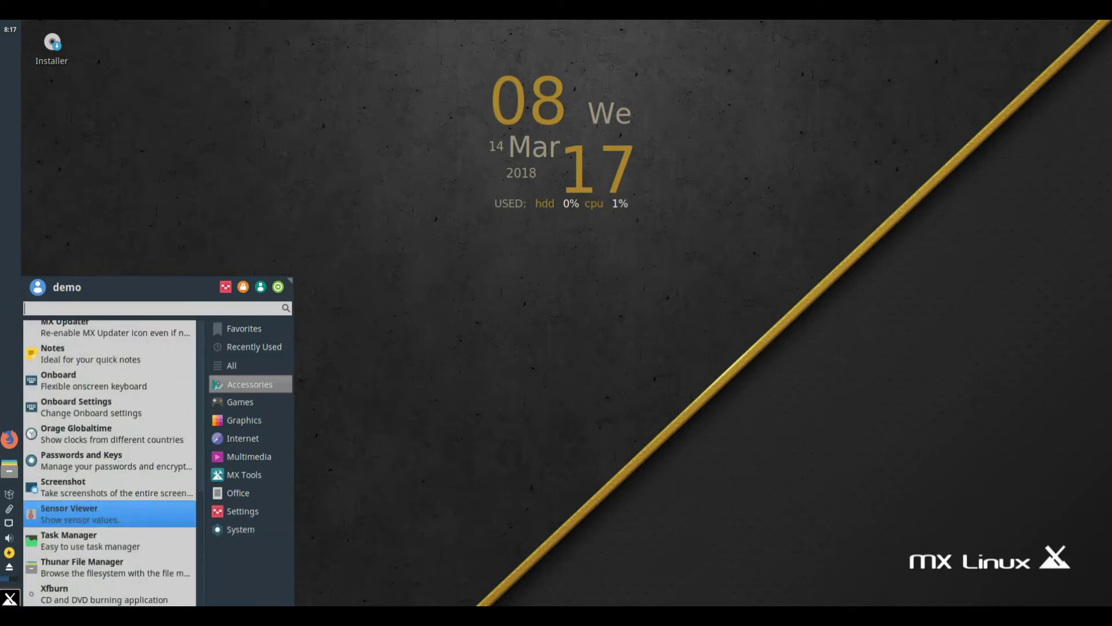
{"action": "scroll", "coordinate": [131, 524], "scroll_direction": "up", "scroll_amount": 1}
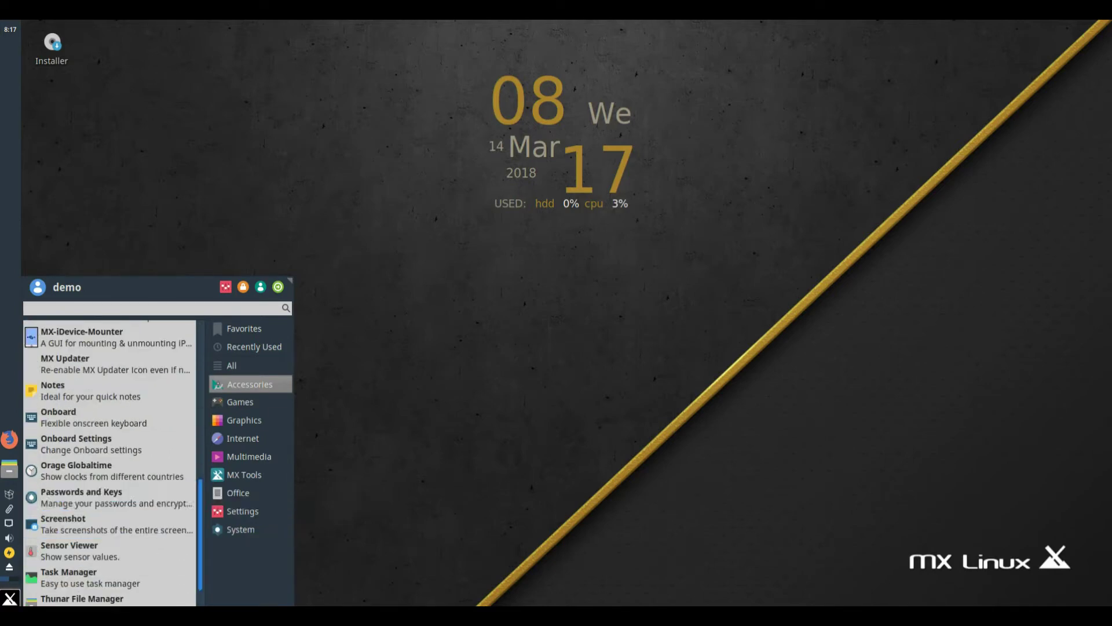
{"action": "scroll", "coordinate": [201, 522], "scroll_direction": "down", "scroll_amount": 1}
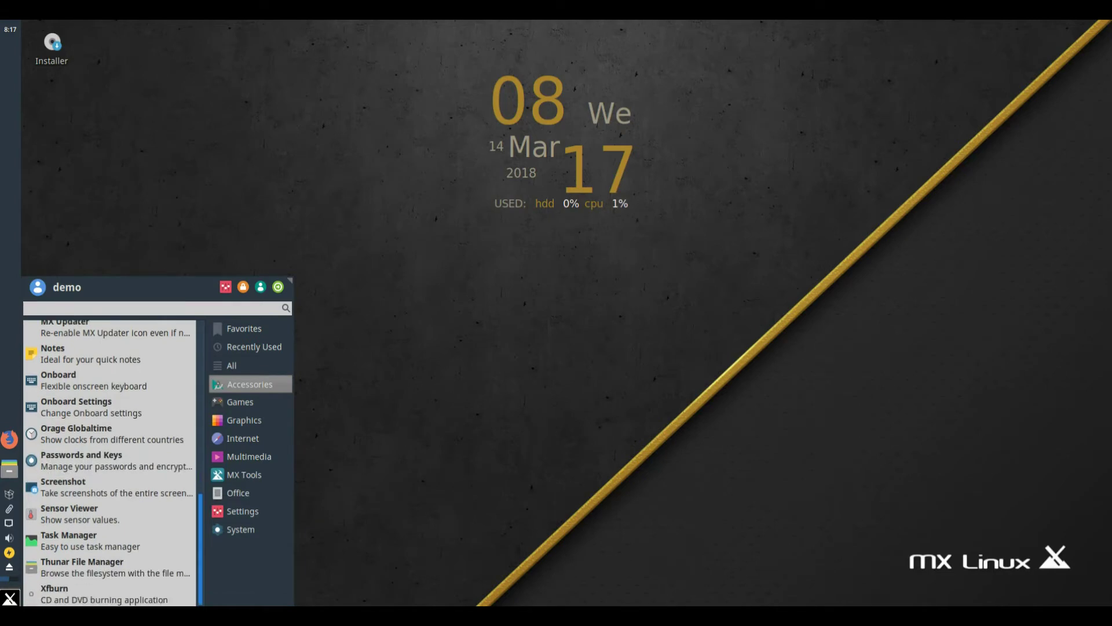
{"action": "left_click", "coordinate": [81, 567]}
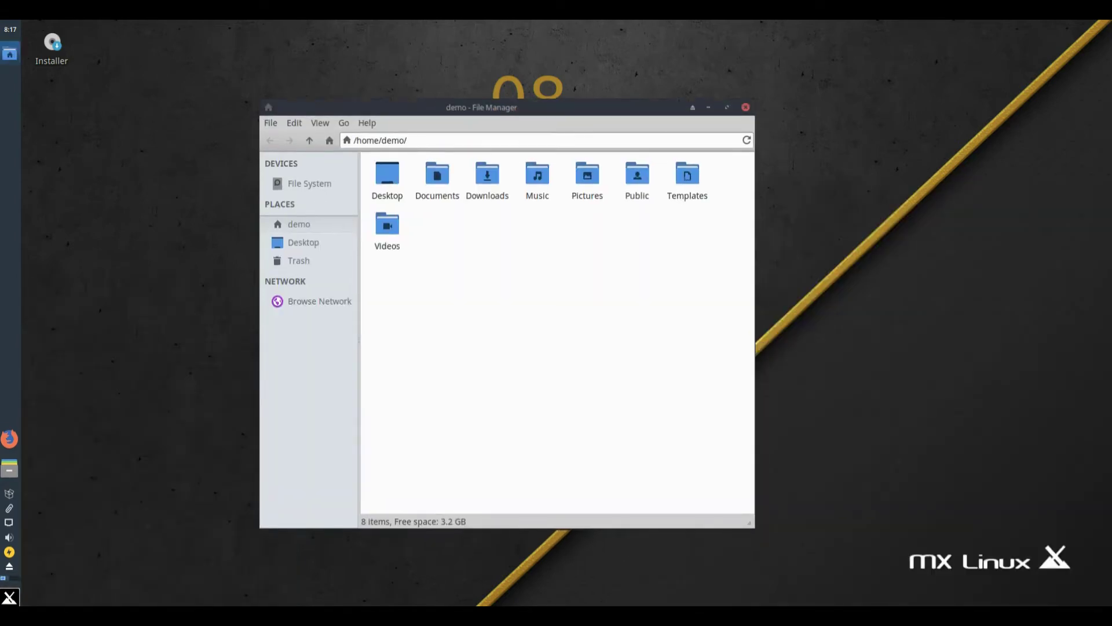
{"action": "left_click_drag", "start_coordinate": [753, 526], "coordinate": [954, 470]}
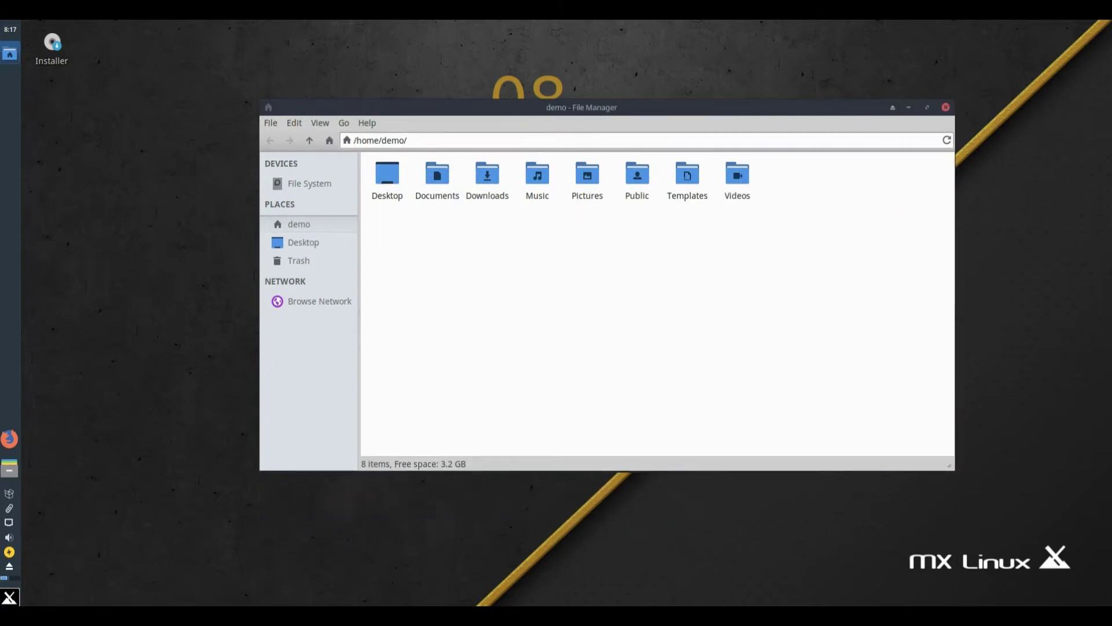
Review Thunar's About information and credits, and close the file manager
{"action": "left_click", "coordinate": [367, 122]}
{"action": "key", "text": "Down"}
{"action": "key", "text": "Return"}
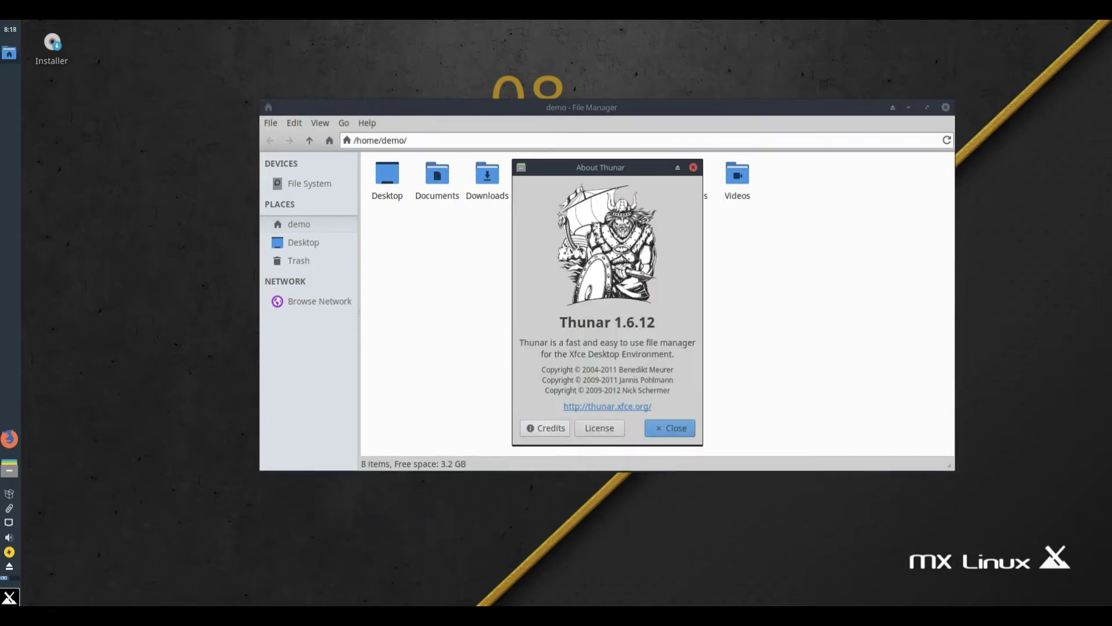
{"action": "key", "text": "alt+r"}
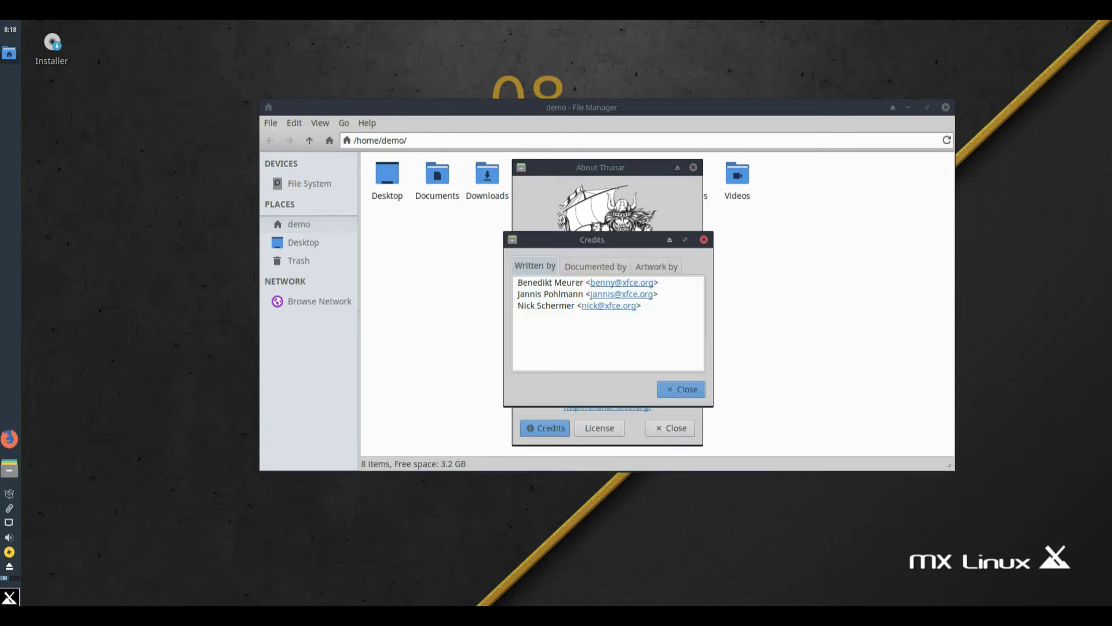
{"action": "key", "text": "Right"}
{"action": "key", "text": "Right"}
{"action": "key", "text": "Escape"}
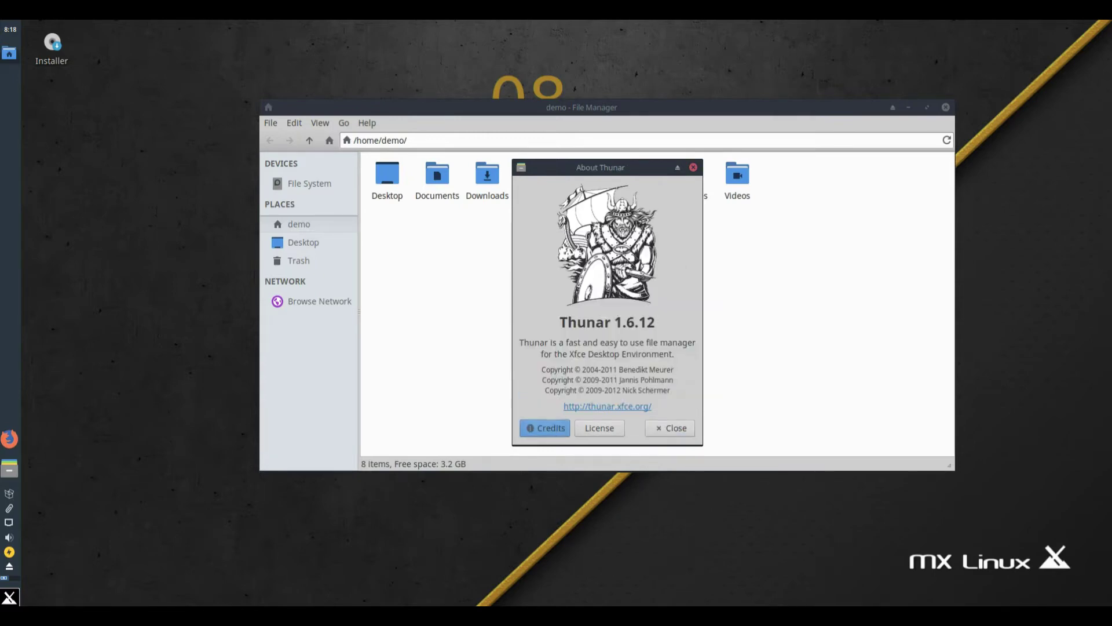
{"action": "key", "text": "Escape"}
{"action": "left_click", "coordinate": [945, 108]}
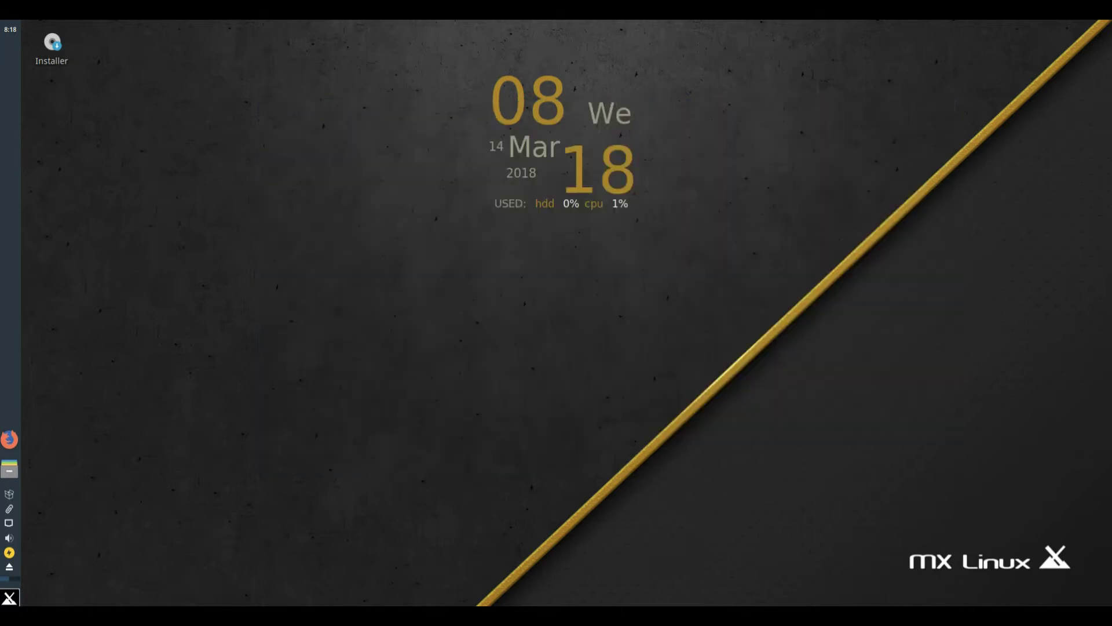
Examine the applications in the Games category of the application menu
{"action": "left_click", "coordinate": [9, 598]}
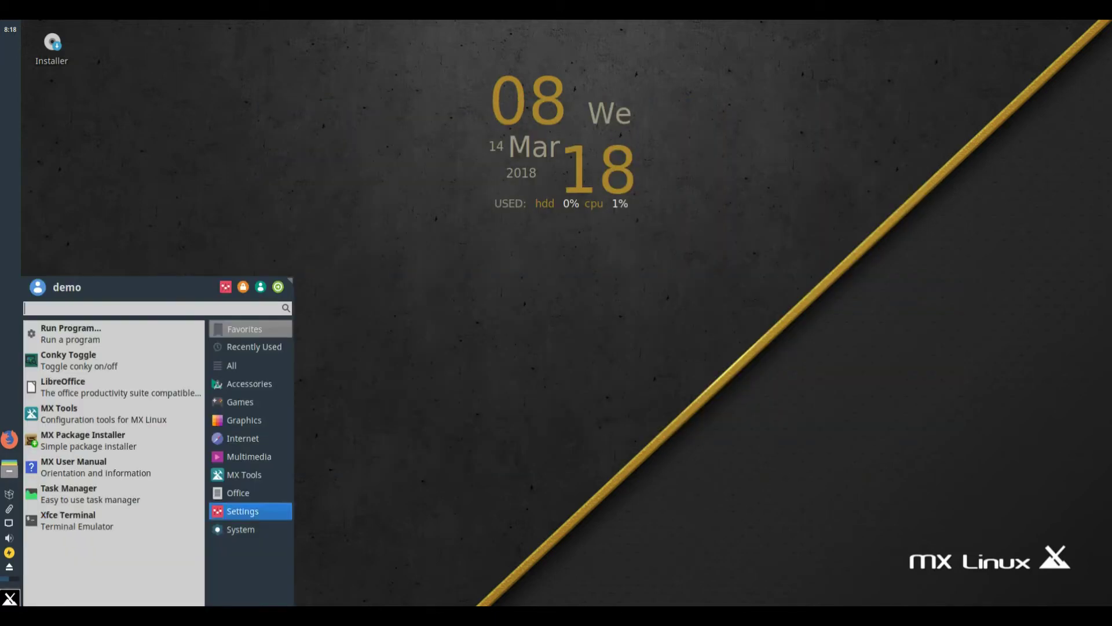
{"action": "mouse_move", "coordinate": [250, 402]}
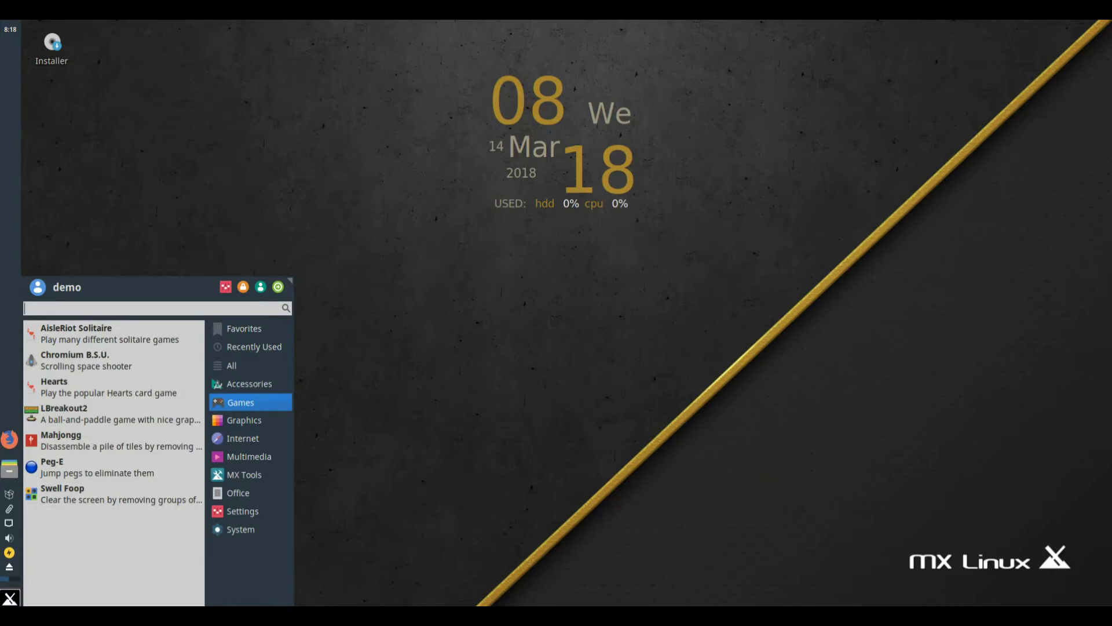
{"action": "key", "text": "Left"}
{"action": "key", "text": "Up"}
{"action": "key", "text": "Up"}
{"action": "key", "text": "Up"}
{"action": "key", "text": "Down"}
{"action": "key", "text": "Down"}
{"action": "key", "text": "Down"}
{"action": "key", "text": "Down"}
{"action": "key", "text": "Down"}
{"action": "key", "text": "Down"}
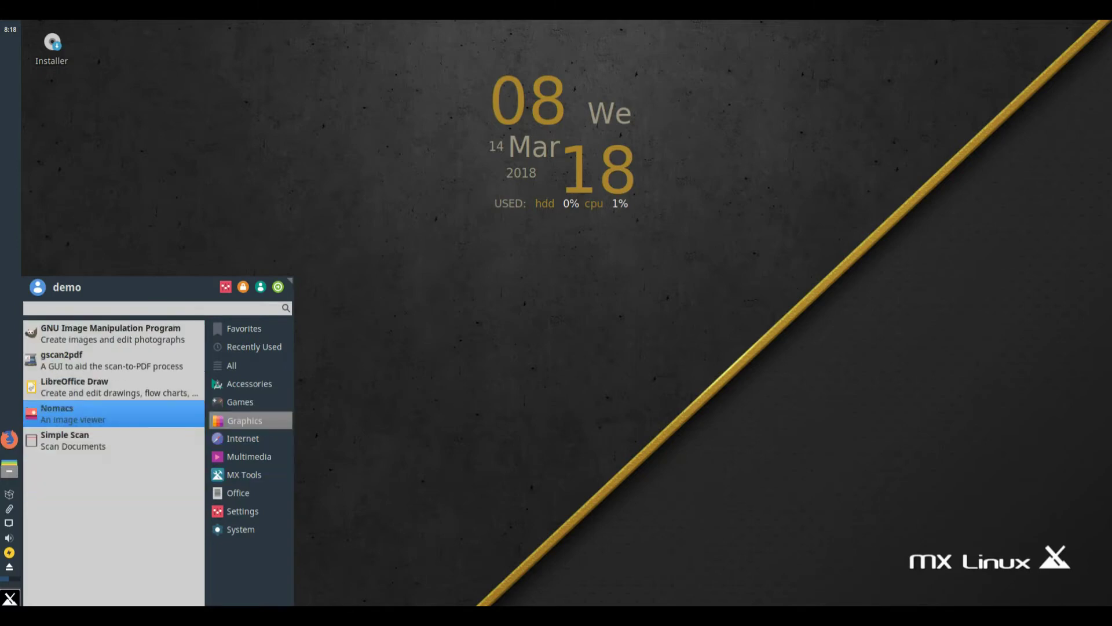
Look through the preinstalled Graphics applications in the application menu
{"action": "key", "text": "Up"}
{"action": "key", "text": "Up"}
{"action": "key", "text": "Down"}
{"action": "key", "text": "Down"}
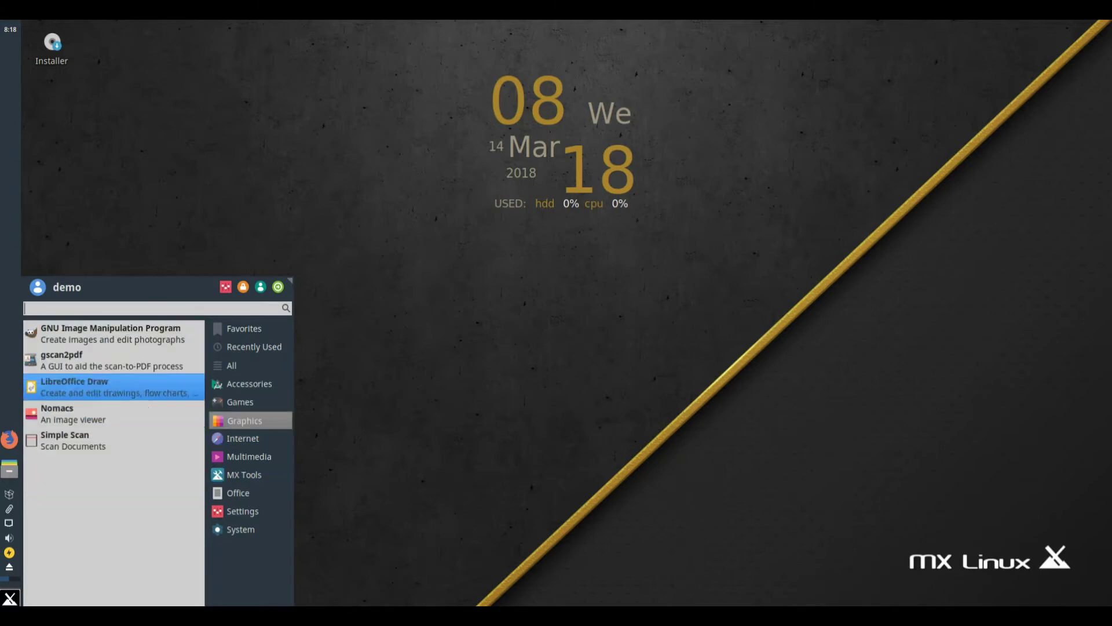
{"action": "key", "text": "Down"}
Look through the preinstalled Internet applications in the application menu
{"action": "key", "text": "Right"}
{"action": "key", "text": "Left"}
{"action": "key", "text": "Up"}
{"action": "key", "text": "Up"}
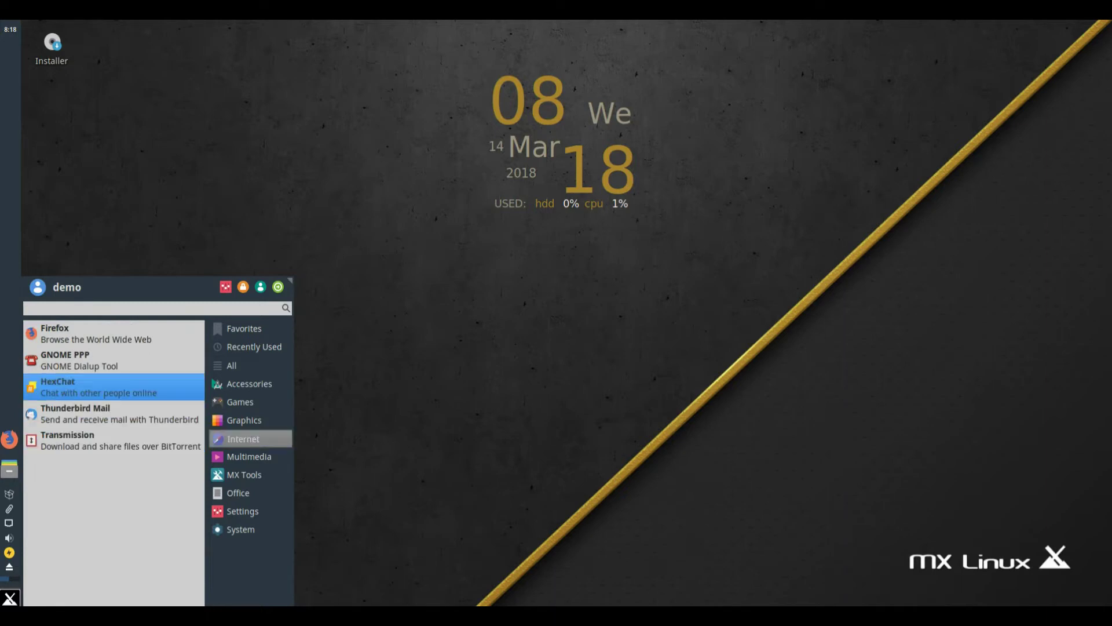
{"action": "key", "text": "Up"}
{"action": "key", "text": "Up"}
{"action": "key", "text": "Down"}
{"action": "key", "text": "Down"}
{"action": "key", "text": "Down"}
{"action": "key", "text": "Down"}
Examine the list of Multimedia applications in the application menu
{"action": "key", "text": "Right"}
{"action": "key", "text": "Down"}
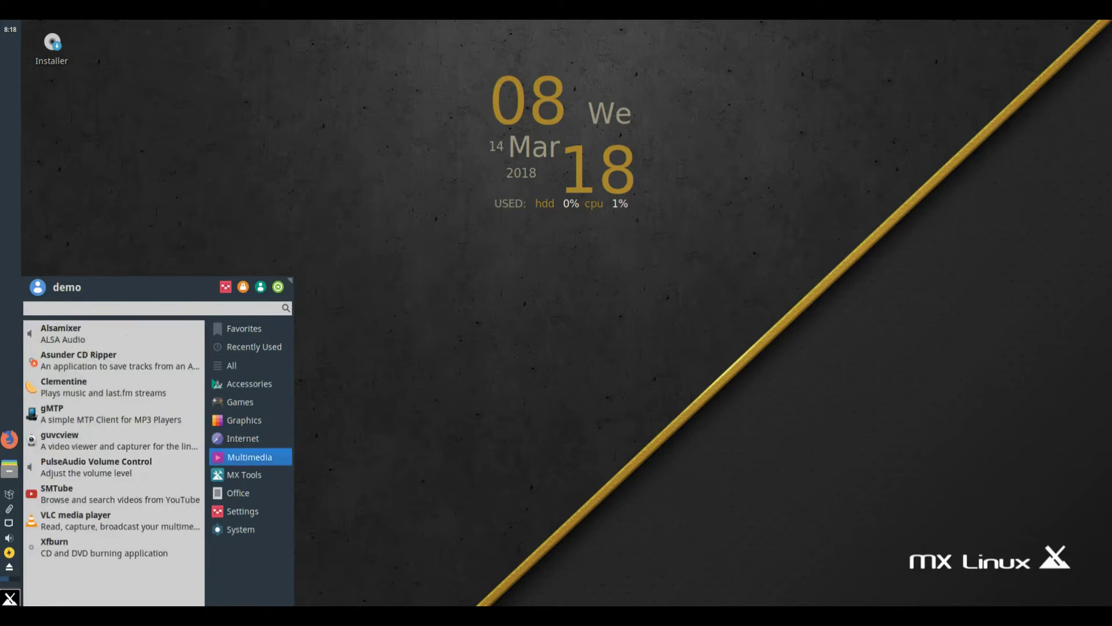
{"action": "key", "text": "Left"}
{"action": "key", "text": "Up"}
{"action": "key", "text": "Up"}
{"action": "key", "text": "Up"}
{"action": "key", "text": "Up"}
{"action": "key", "text": "Up"}
{"action": "key", "text": "Down"}
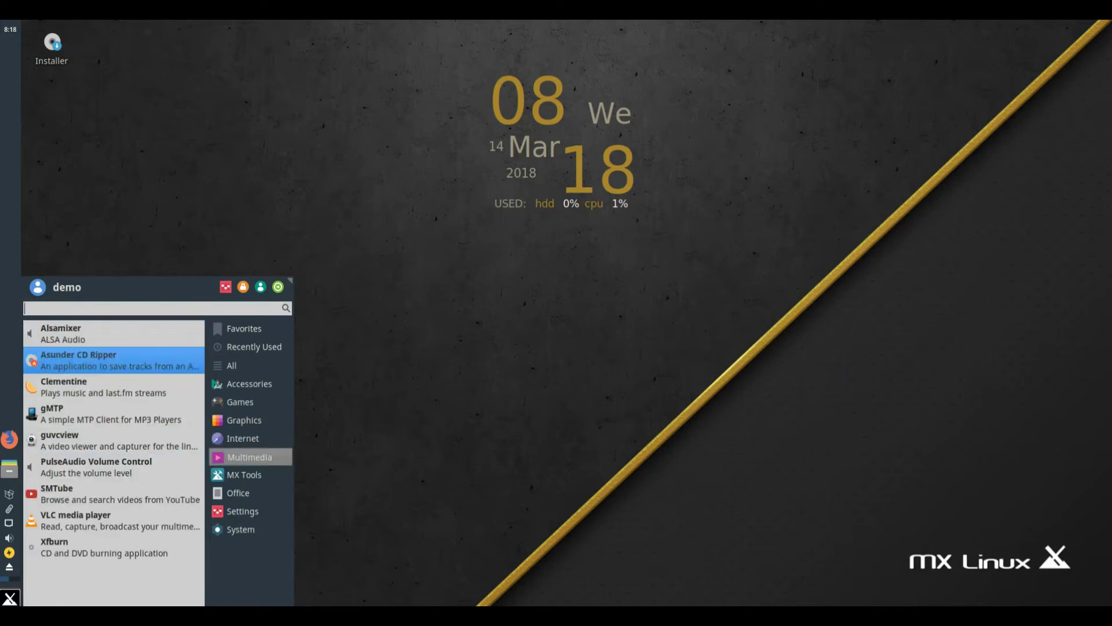
{"action": "key", "text": "Down"}
{"action": "key", "text": "Down"}
{"action": "key", "text": "Down"}
{"action": "key", "text": "Down"}
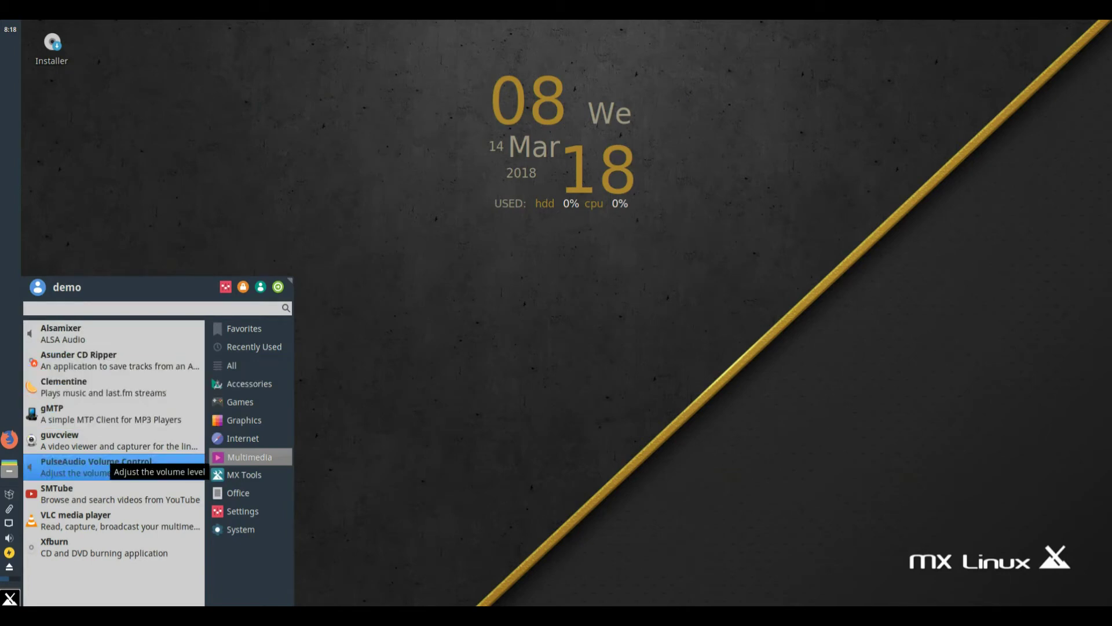
{"action": "key", "text": "Down"}
{"action": "key", "text": "Down"}
{"action": "key", "text": "Down"}
{"action": "key", "text": "Up"}
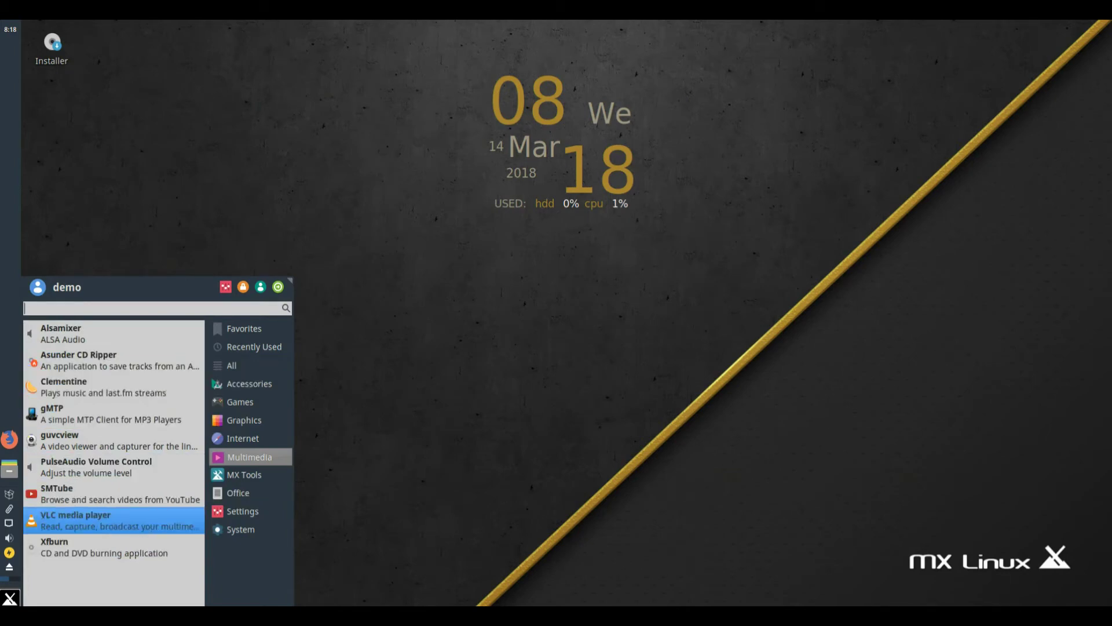
{"action": "key", "text": "Up"}
Browse the MX Tools category of the application menu to review the distribution's own utilities
{"action": "key", "text": "Left"}
{"action": "key", "text": "Down"}
{"action": "key", "text": "Down"}
{"action": "key", "text": "Up"}
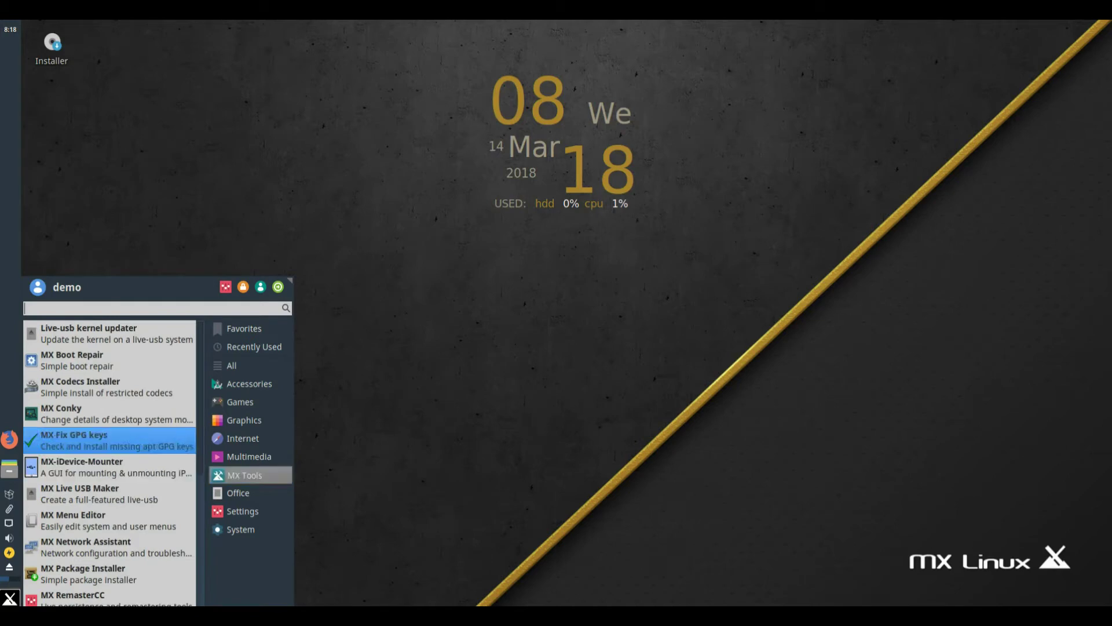
{"action": "scroll", "coordinate": [110, 463], "scroll_direction": "down", "scroll_amount": 6}
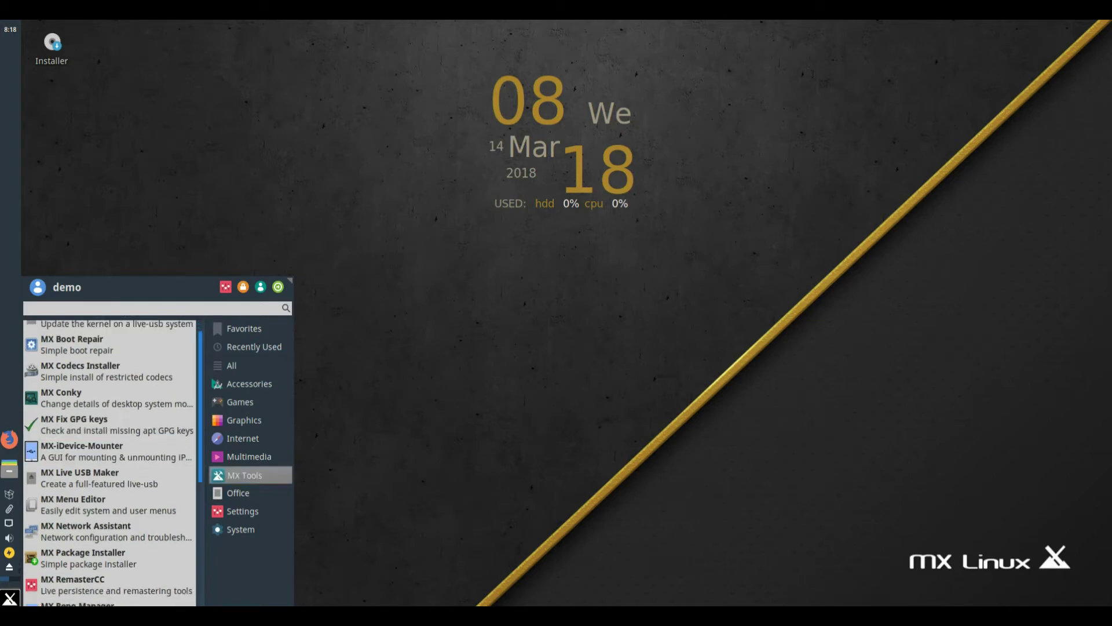
{"action": "scroll", "coordinate": [110, 463], "scroll_direction": "down", "scroll_amount": 7}
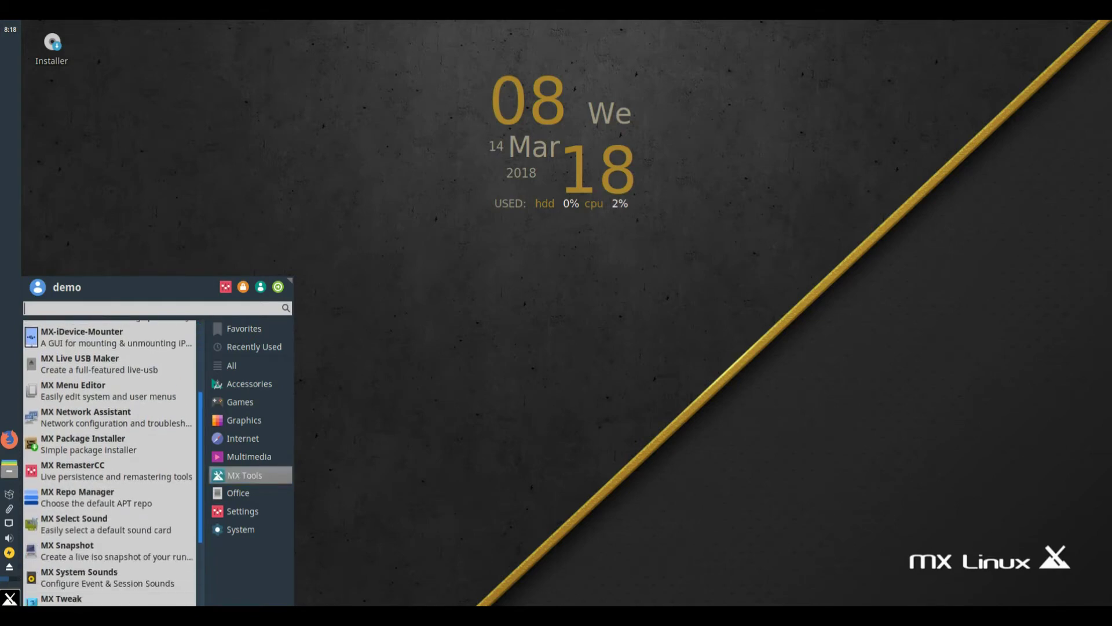
{"action": "scroll", "coordinate": [110, 463], "scroll_direction": "down", "scroll_amount": 1}
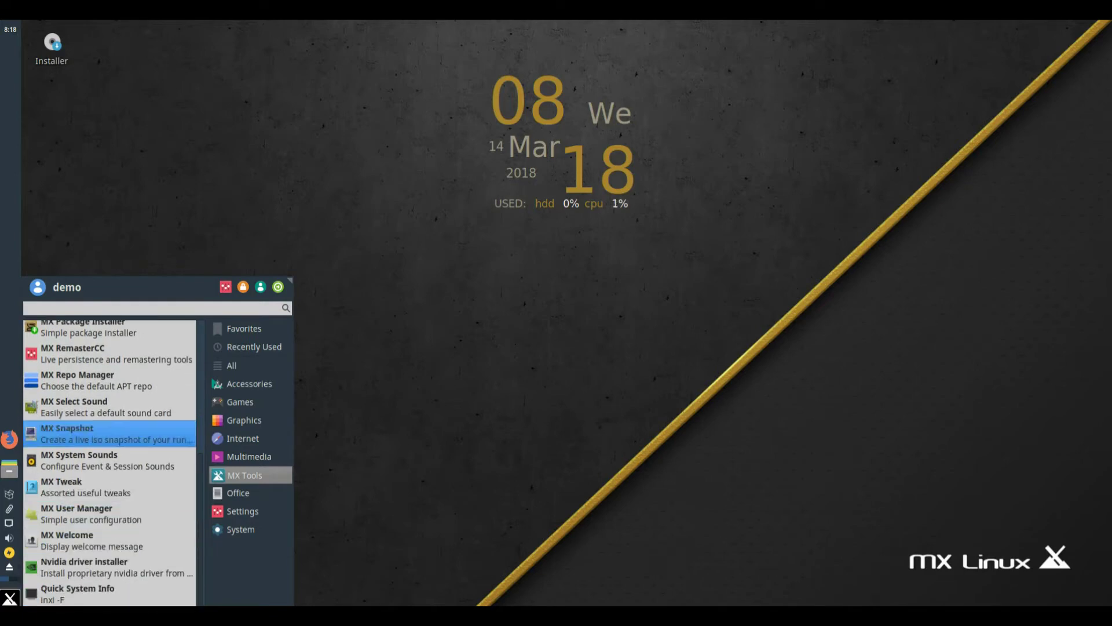
Browse the Office category to review the available productivity applications
{"action": "mouse_move", "coordinate": [243, 494]}
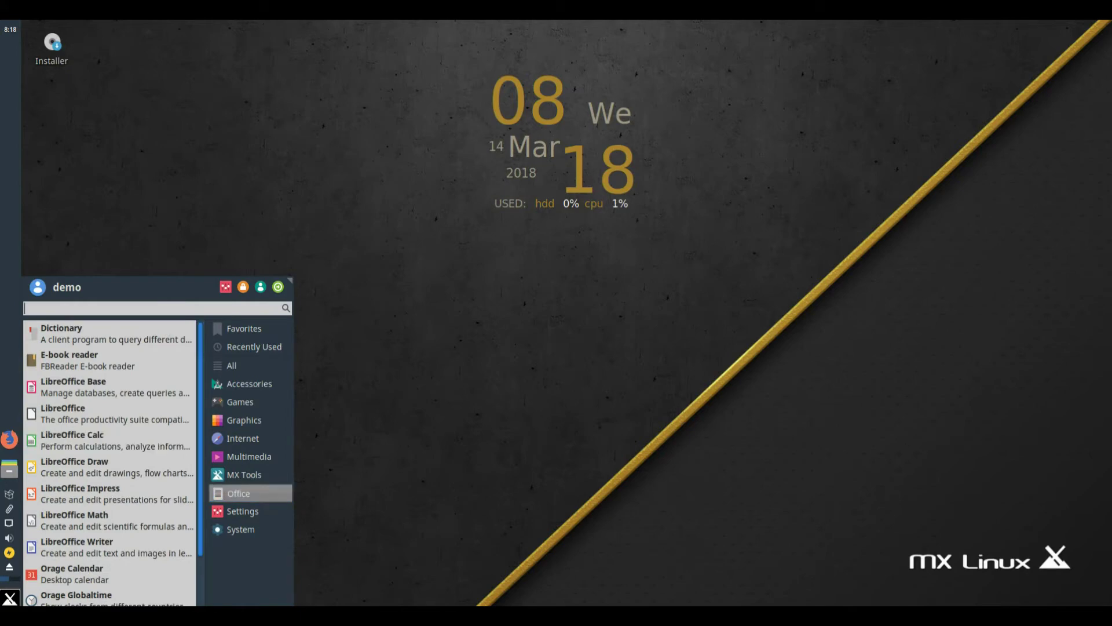
{"action": "scroll", "coordinate": [110, 464], "scroll_direction": "down", "scroll_amount": 2}
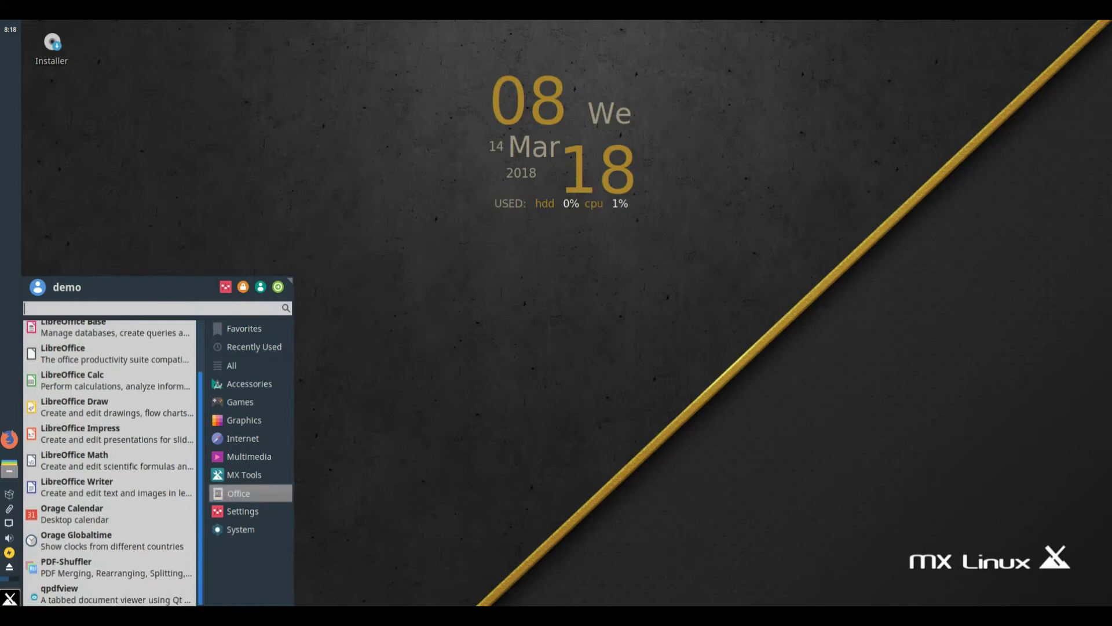
{"action": "scroll", "coordinate": [110, 464], "scroll_direction": "up", "scroll_amount": 2}
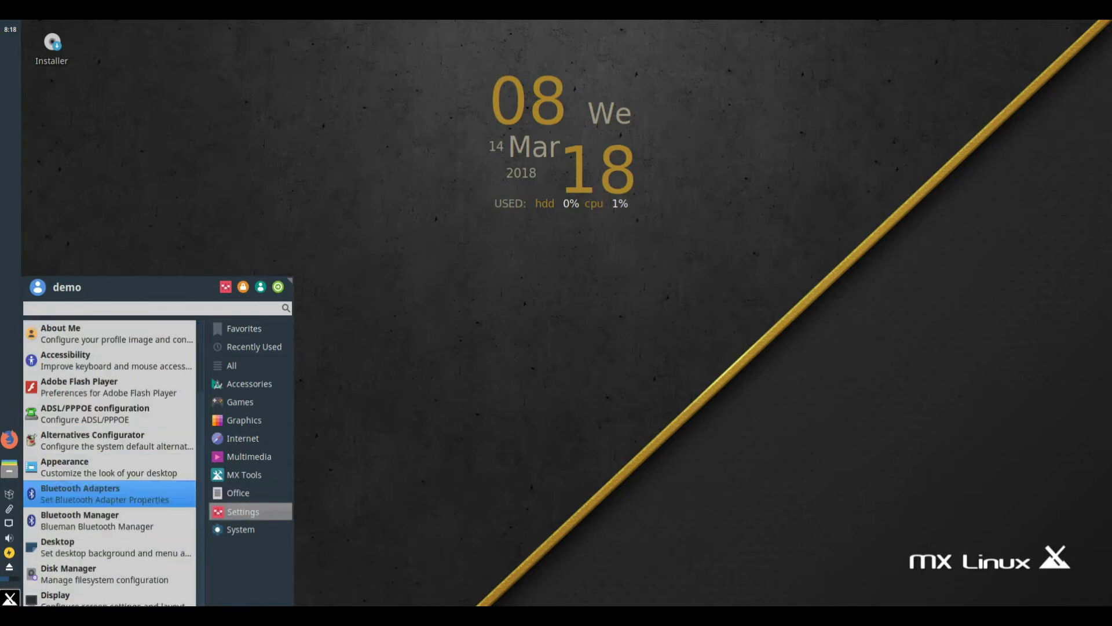
Browse the Settings category down to its last entries to review the configuration tools
{"action": "scroll", "coordinate": [116, 463], "scroll_direction": "down", "scroll_amount": 3}
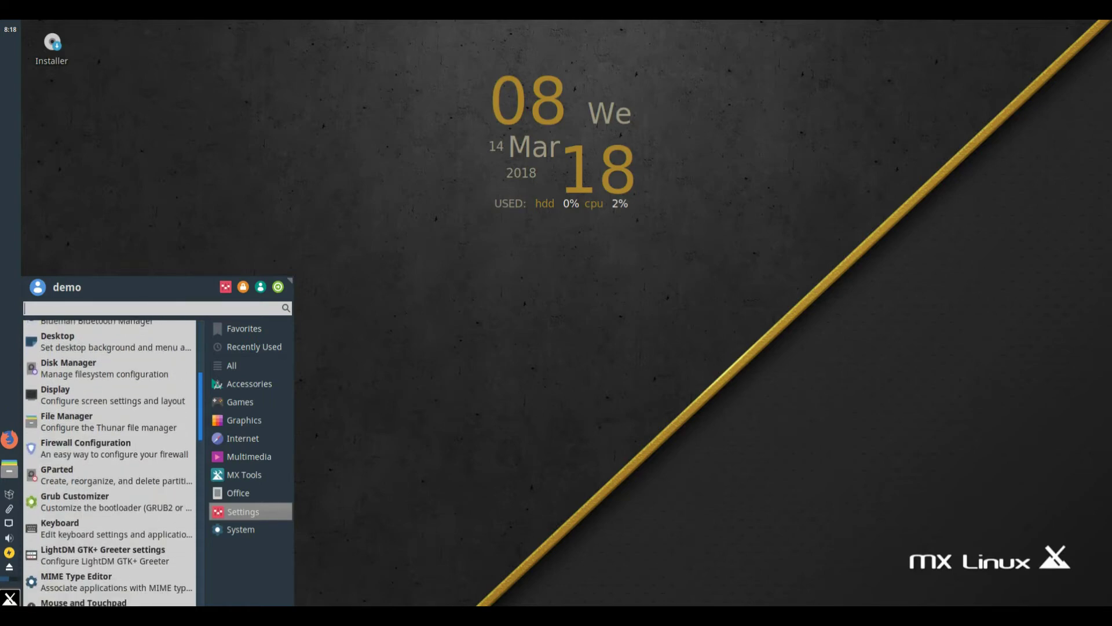
{"action": "scroll", "coordinate": [111, 464], "scroll_direction": "down", "scroll_amount": 1}
{"action": "scroll", "coordinate": [110, 464], "scroll_direction": "down", "scroll_amount": 6}
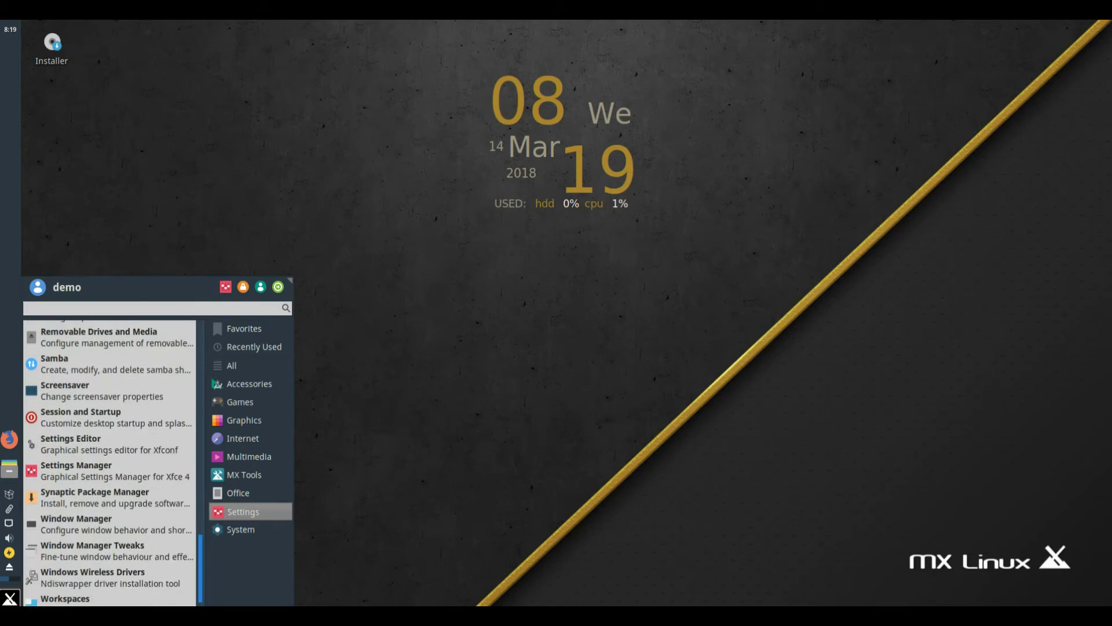
Browse the System category down to its last entries to review the system administration applications
{"action": "left_click", "coordinate": [250, 530]}
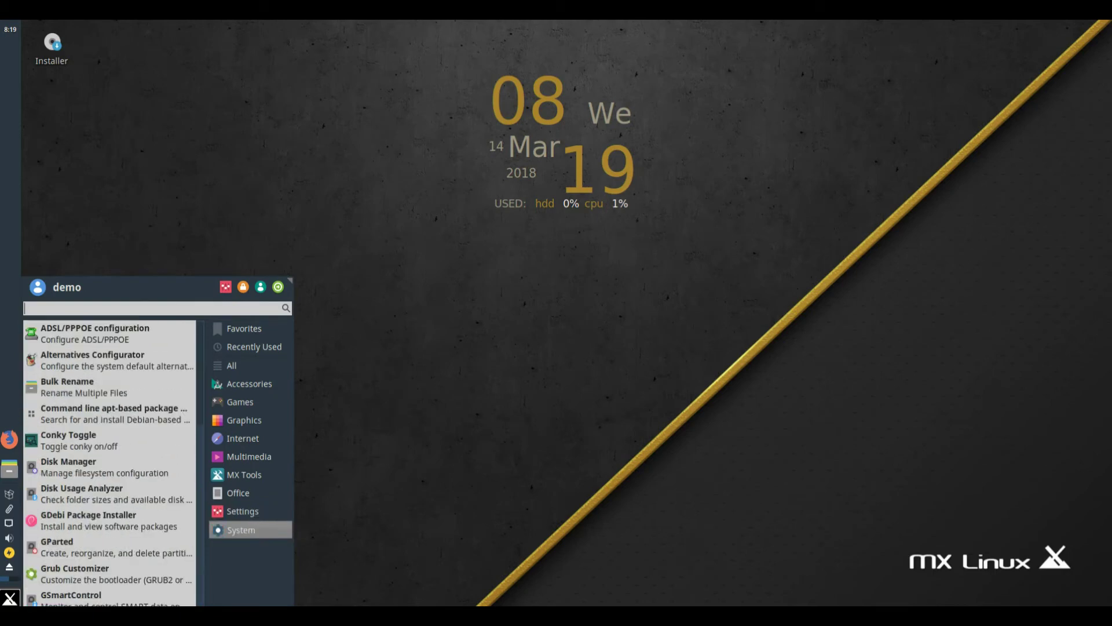
{"action": "scroll", "coordinate": [111, 464], "scroll_direction": "down", "scroll_amount": 2}
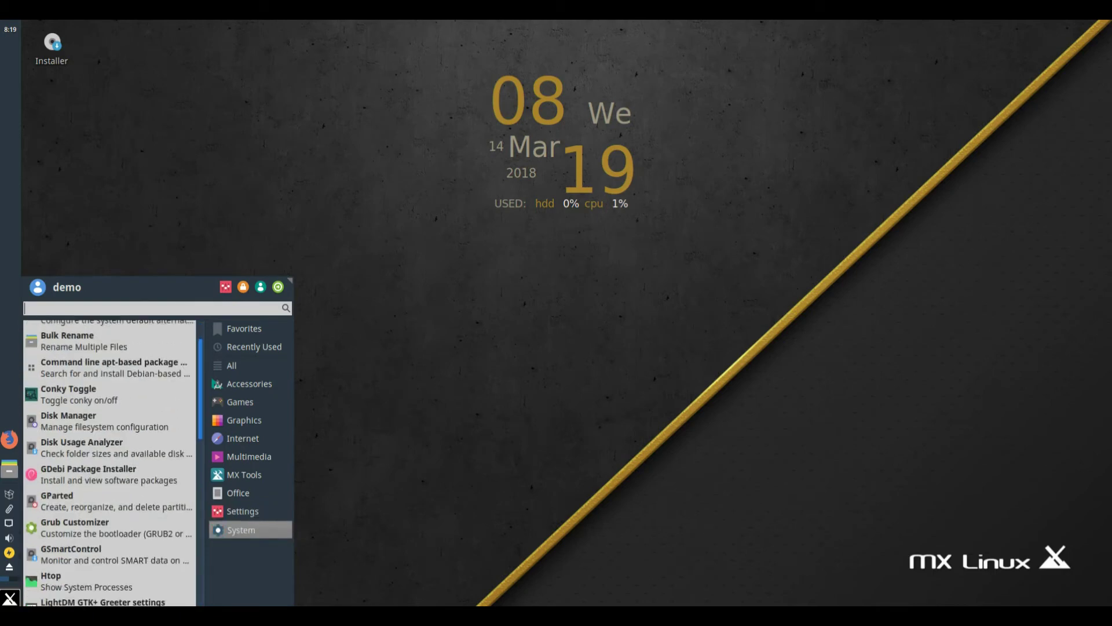
{"action": "scroll", "coordinate": [110, 463], "scroll_direction": "down", "scroll_amount": 7}
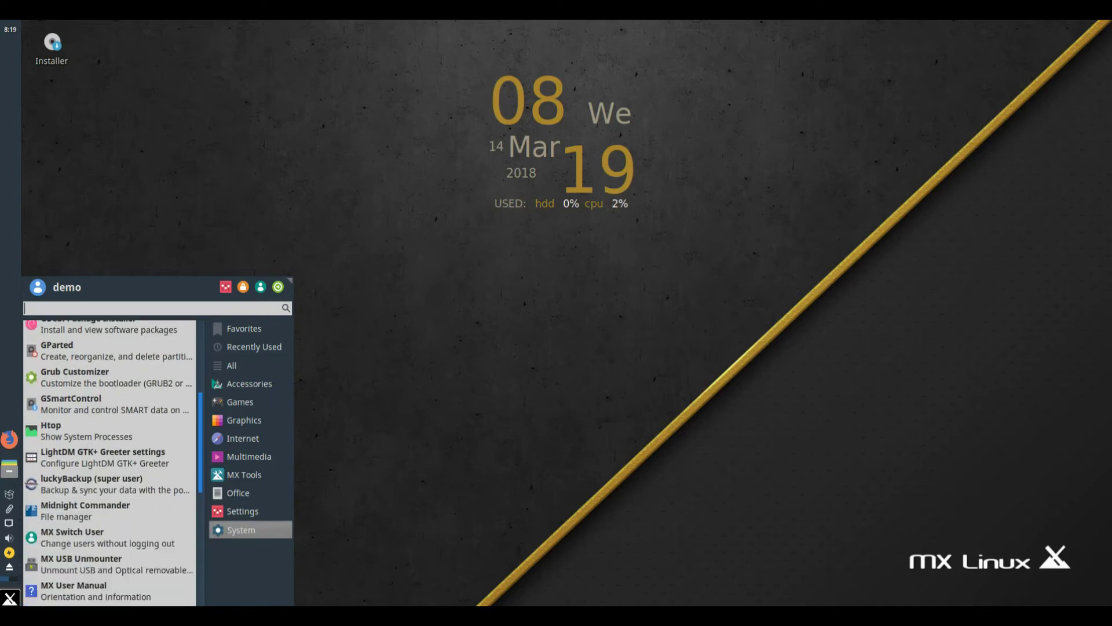
{"action": "scroll", "coordinate": [110, 463], "scroll_direction": "down", "scroll_amount": 6}
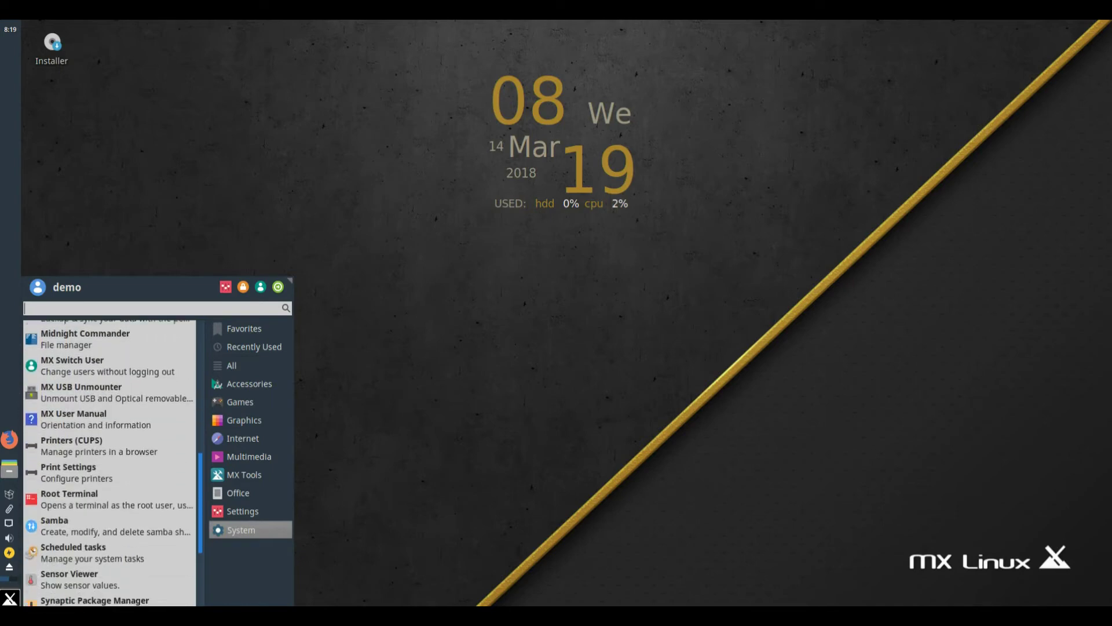
{"action": "scroll", "coordinate": [110, 464], "scroll_direction": "down", "scroll_amount": 7}
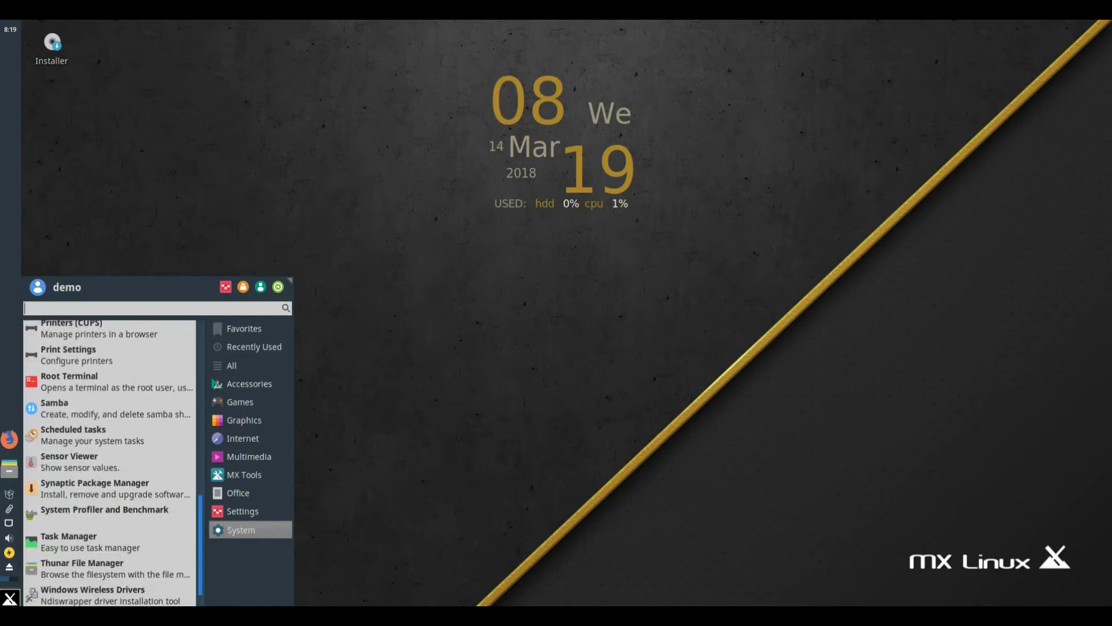
{"action": "left_click_drag", "start_coordinate": [200, 549], "coordinate": [200, 556]}
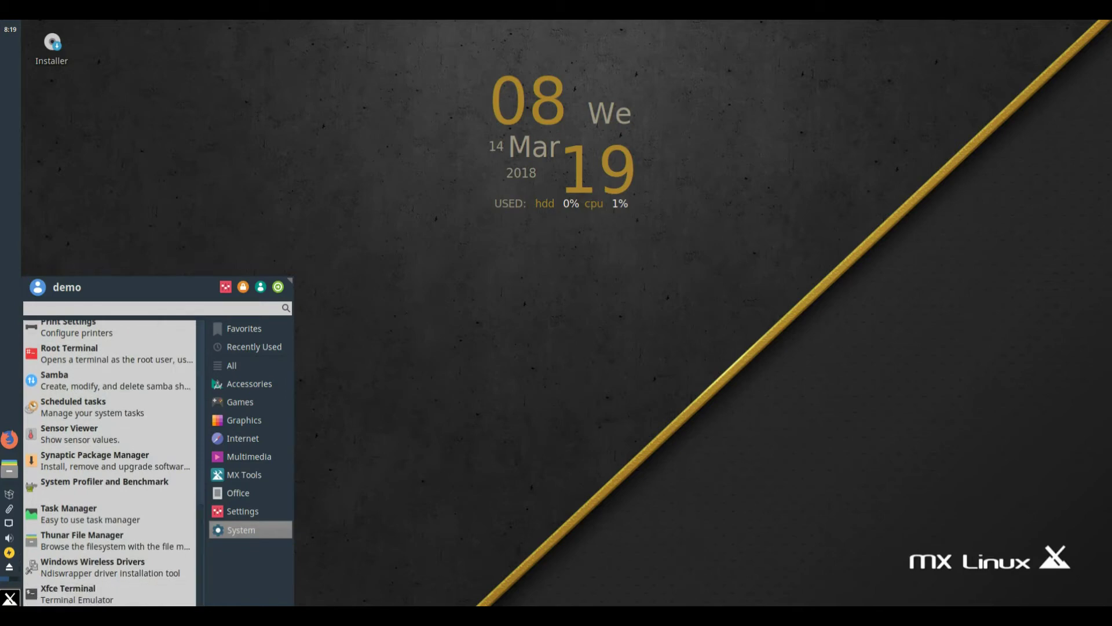
Open the Appearance settings from the settings manager and review the available desktop styles
{"action": "left_click", "coordinate": [225, 287]}
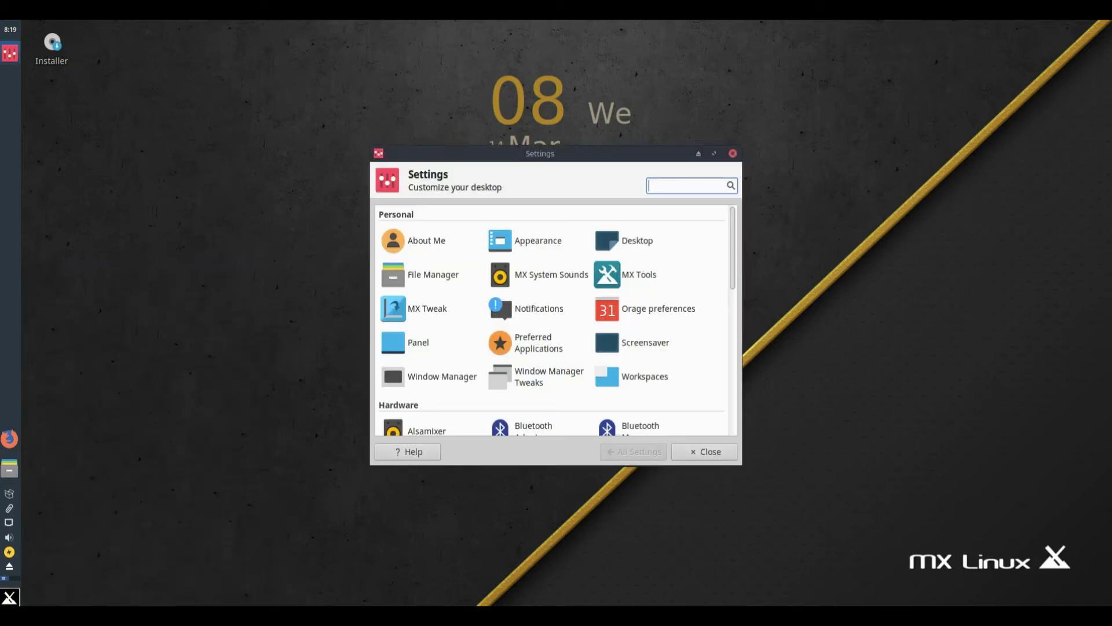
{"action": "left_click", "coordinate": [527, 240]}
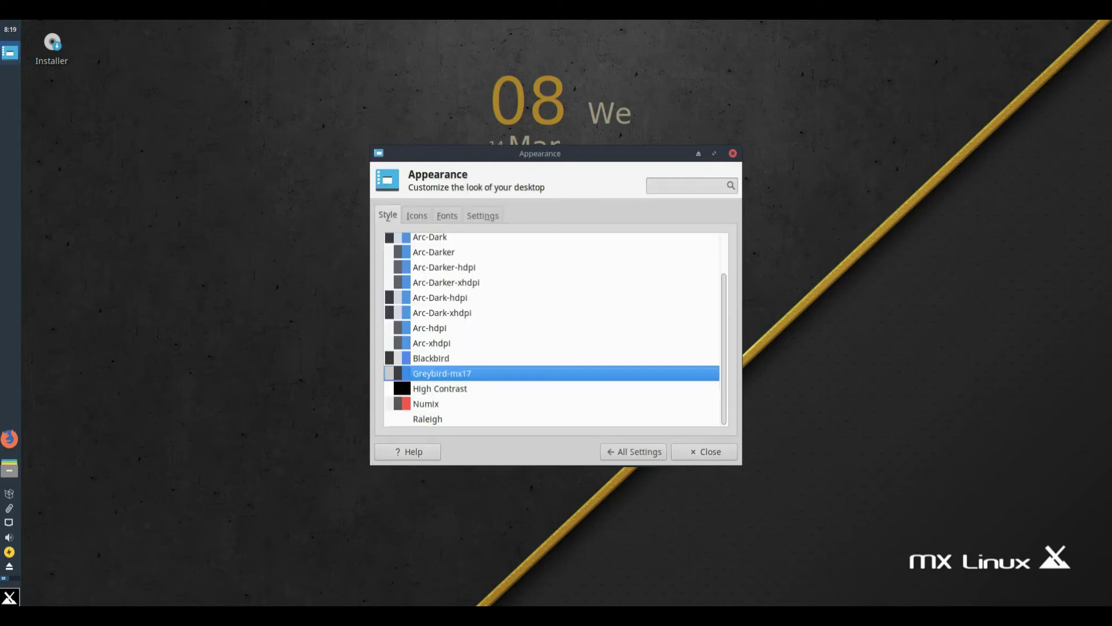
{"action": "scroll", "coordinate": [551, 329], "scroll_direction": "up", "scroll_amount": 2}
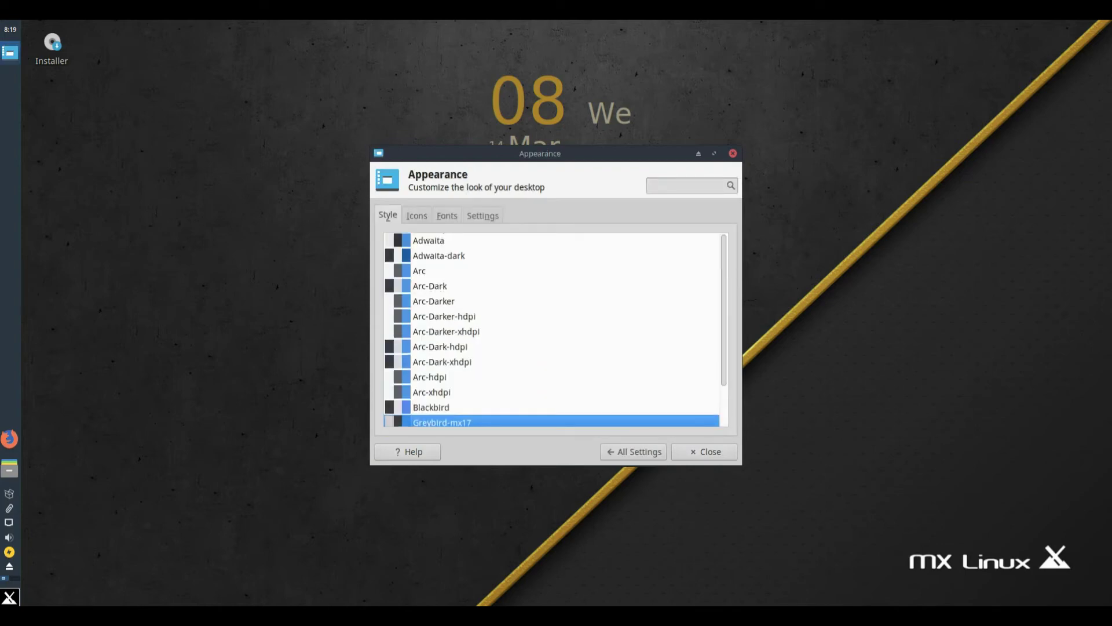
{"action": "mouse_move", "coordinate": [723, 310]}
{"action": "left_mouse_down"}
{"action": "mouse_move", "coordinate": [723, 349]}
{"action": "mouse_move", "coordinate": [723, 310]}
{"action": "left_mouse_up"}
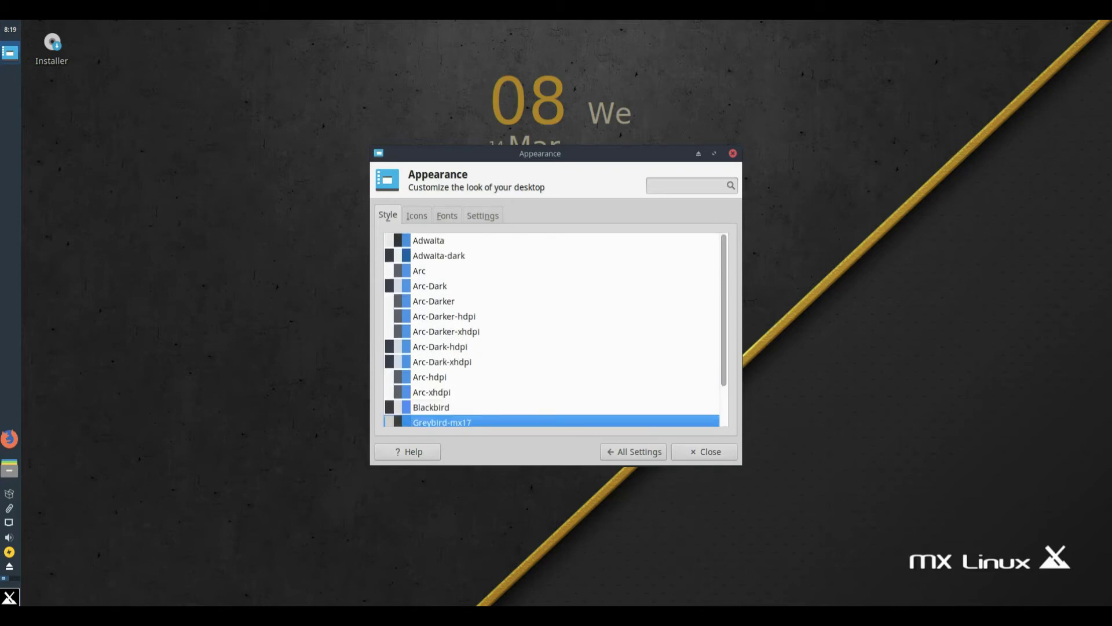
Review the icon themes, font options and general settings of the Appearance window, and close it
{"action": "left_click", "coordinate": [417, 215]}
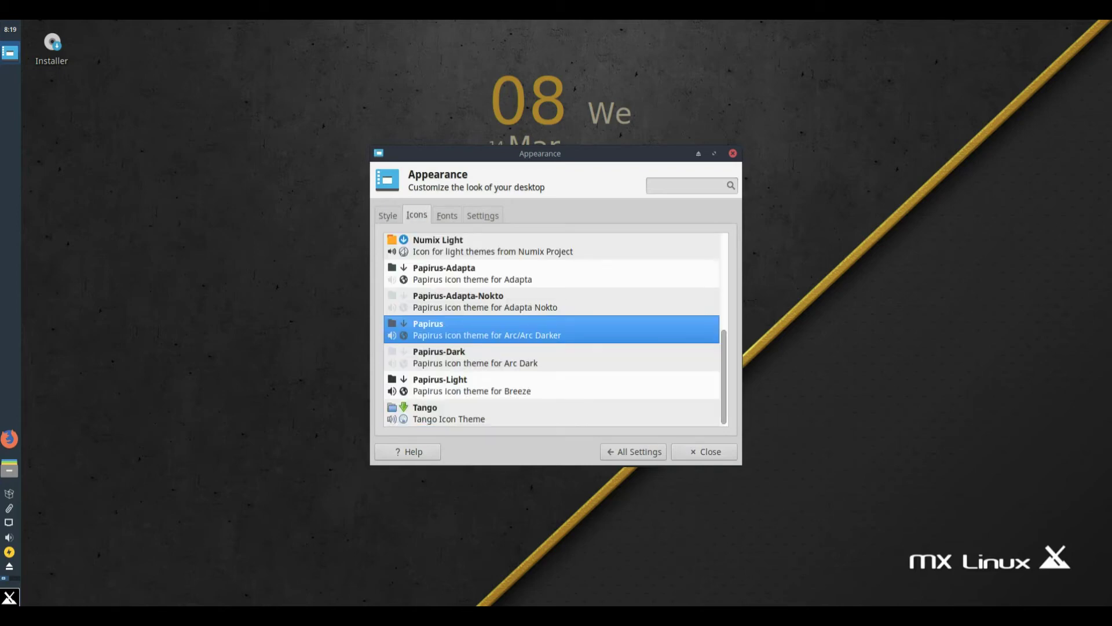
{"action": "left_click_drag", "start_coordinate": [723, 377], "coordinate": [724, 294]}
{"action": "scroll", "coordinate": [552, 329], "scroll_direction": "down", "scroll_amount": 6}
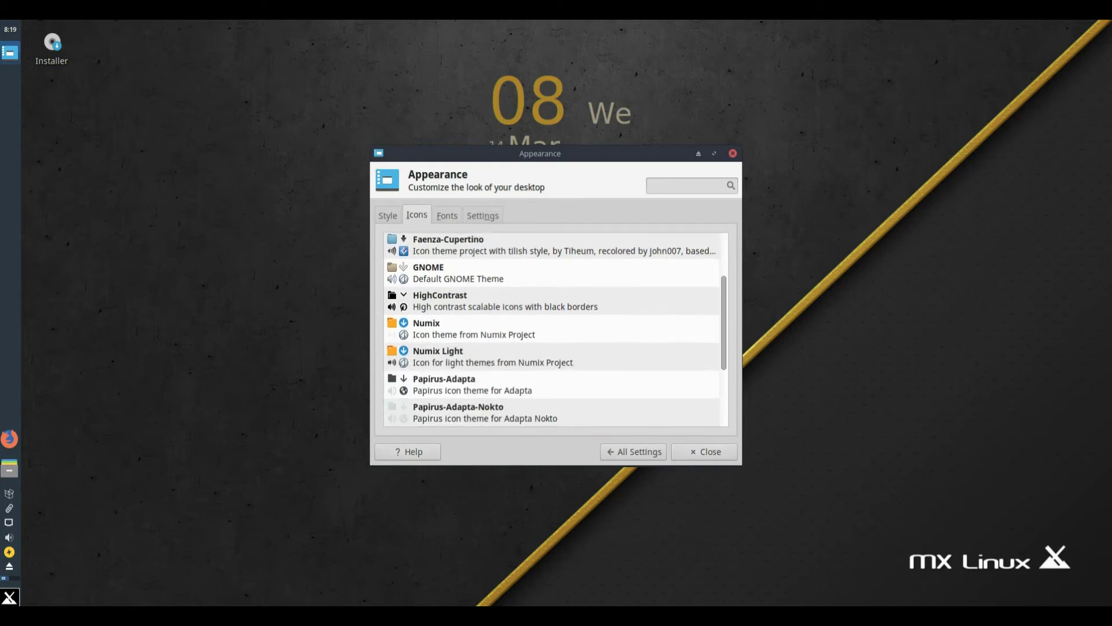
{"action": "left_click", "coordinate": [446, 216]}
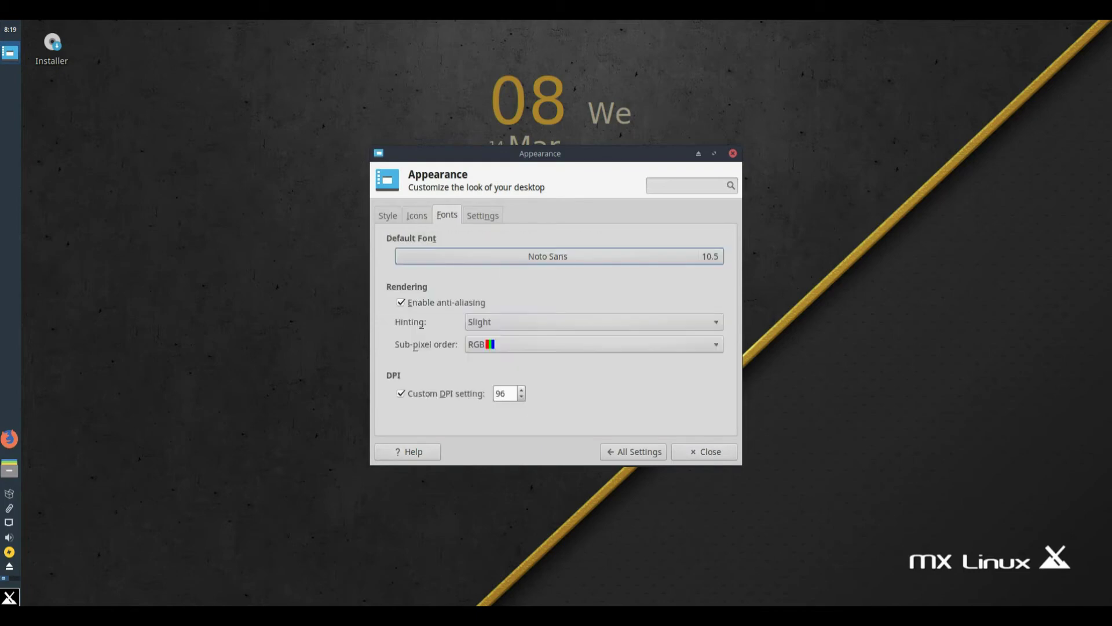
{"action": "left_click", "coordinate": [483, 216]}
{"action": "left_click", "coordinate": [733, 153]}
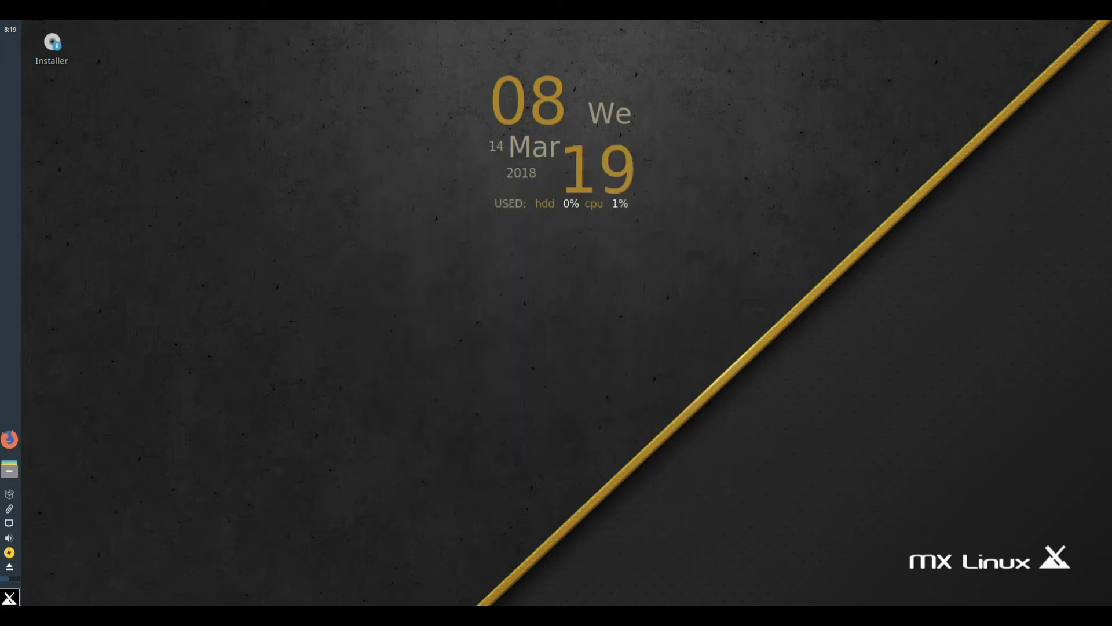
Open a terminal in the Desktop folder and run uname -a to show the full system information
{"action": "right_click", "coordinate": [461, 275]}
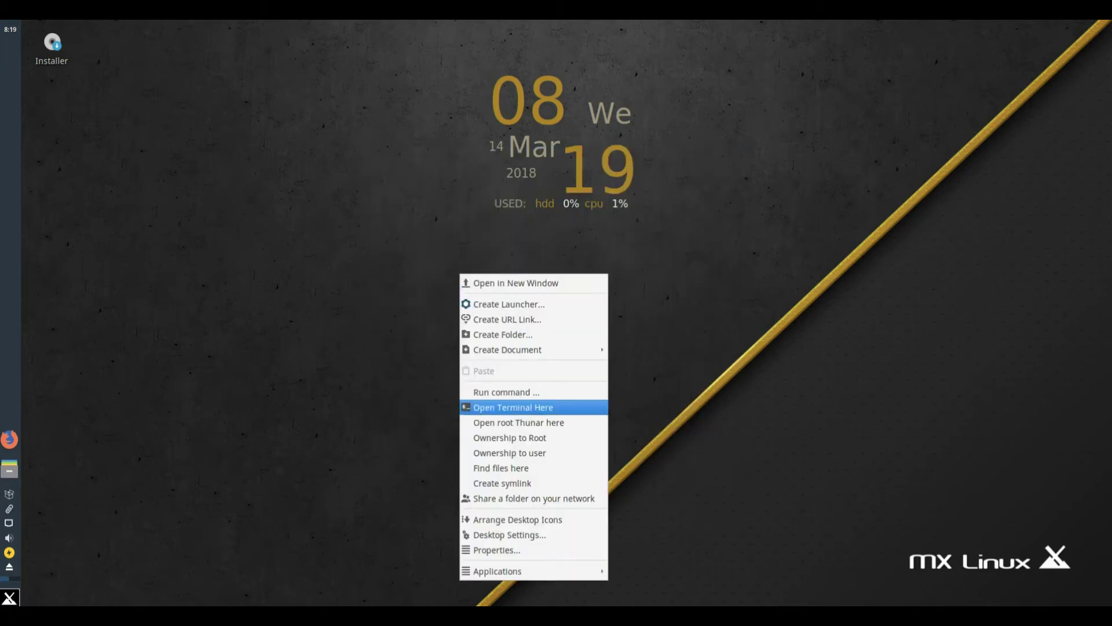
{"action": "key", "text": "Return"}
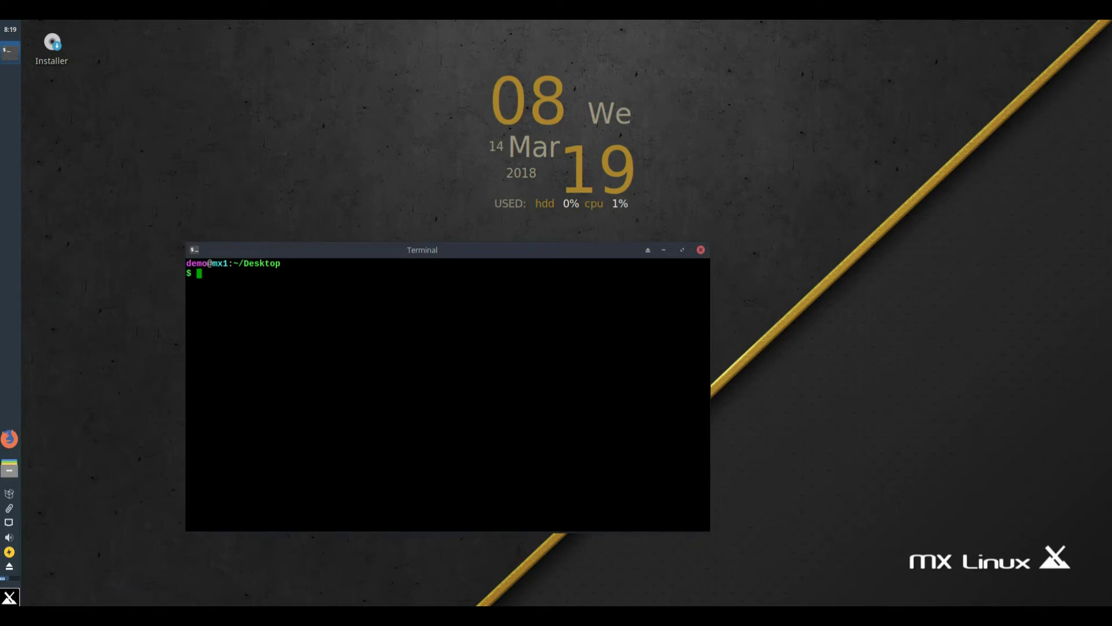
{"action": "type", "text": "uname -a"}
{"action": "key", "text": "Return"}
Run uname -r to show the kernel release, and close the terminal
{"action": "type", "text": "u"}
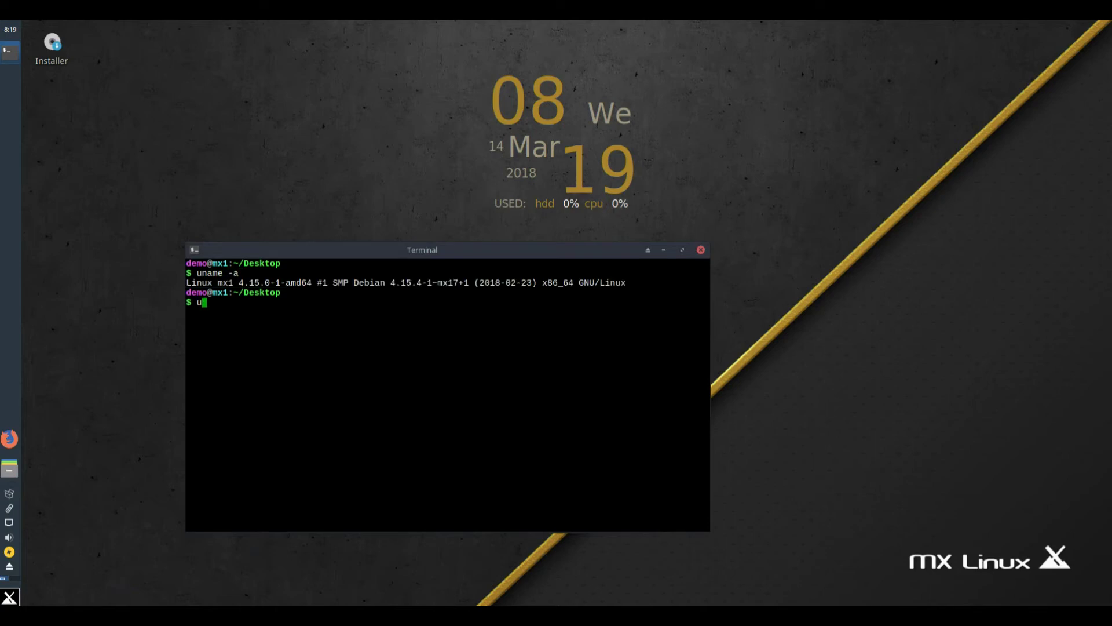
{"action": "type", "text": "name -r"}
{"action": "key", "text": "Return"}
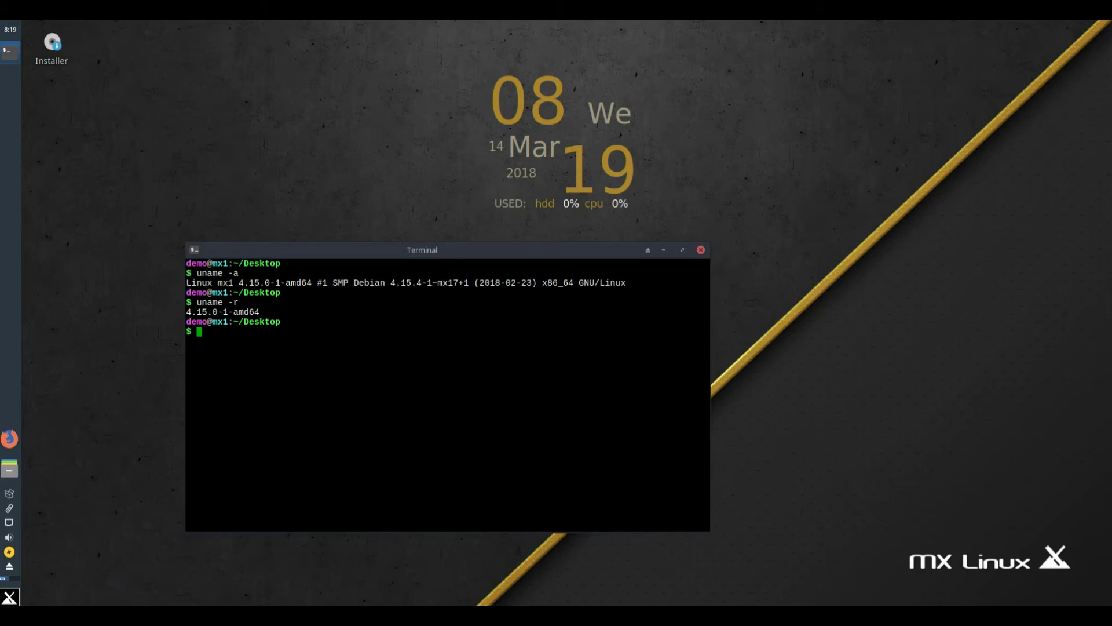
{"action": "left_click", "coordinate": [701, 250]}
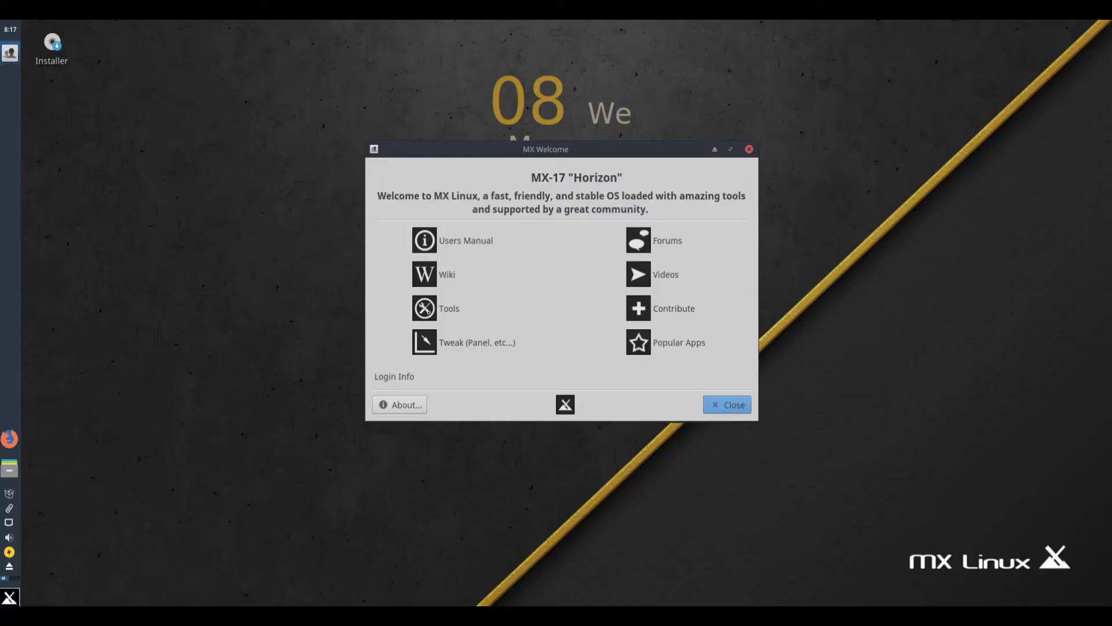
View the About information of MX Welcome and return to the welcome screen
{"action": "left_click", "coordinate": [413, 403]}
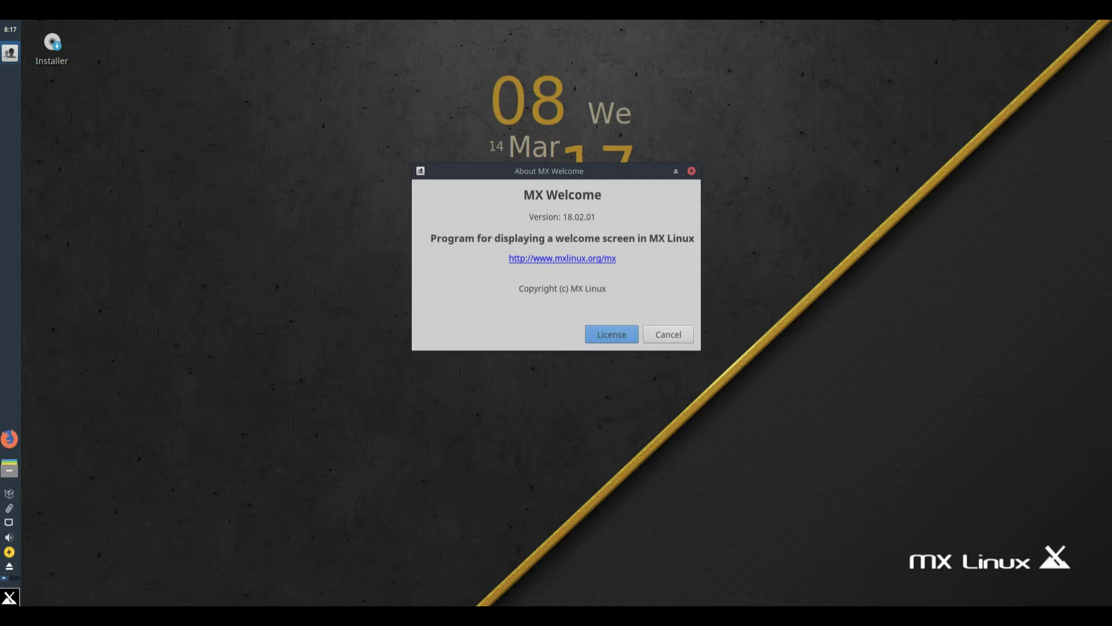
{"action": "left_click", "coordinate": [668, 334]}
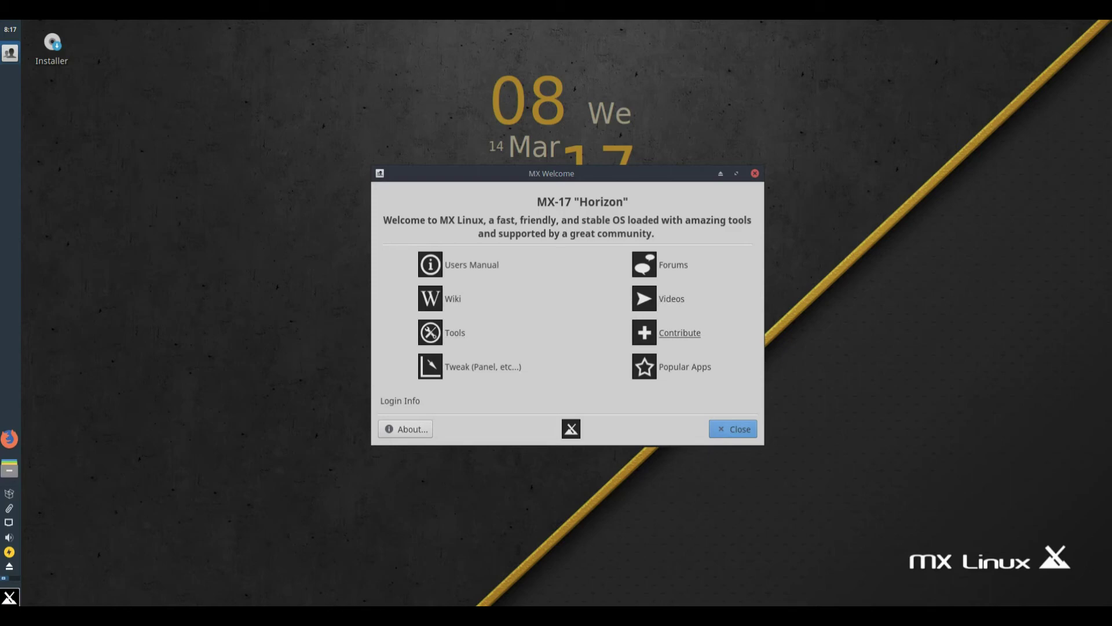
Try to open Popular Apps from the welcome screen, cancel the administrative password request and close the welcome screen
{"action": "left_click", "coordinate": [644, 366]}
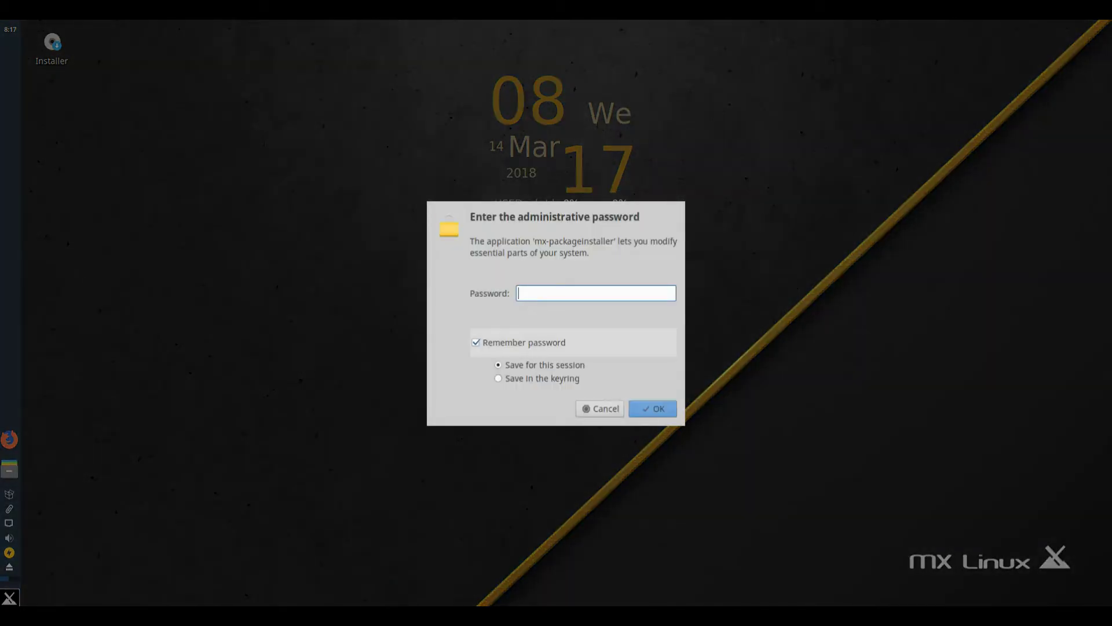
{"action": "left_click", "coordinate": [601, 408]}
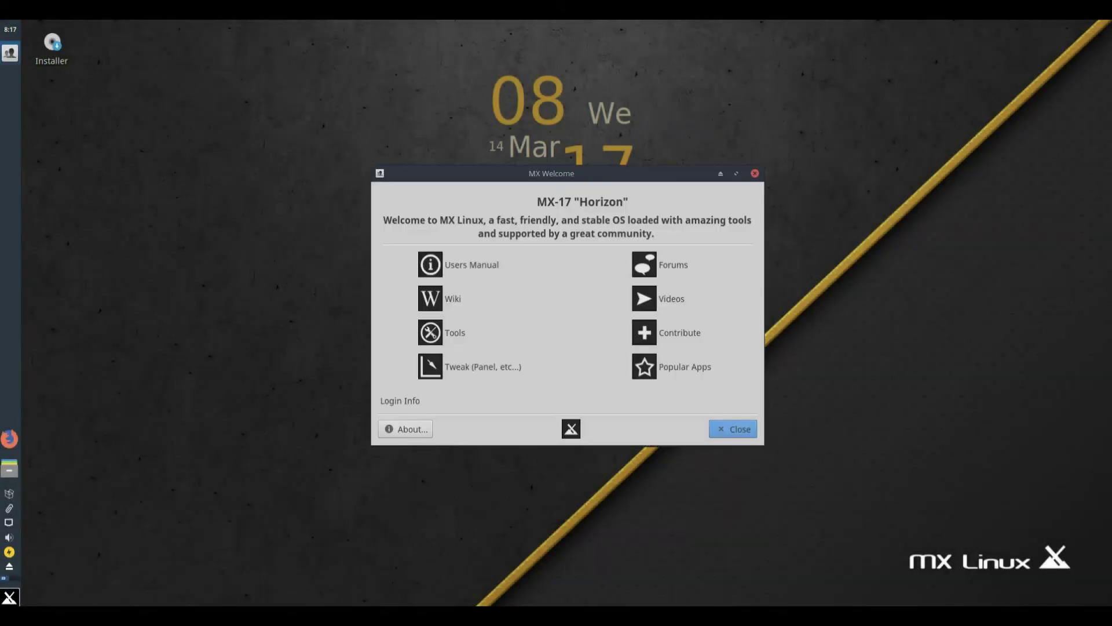
{"action": "left_click", "coordinate": [755, 173]}
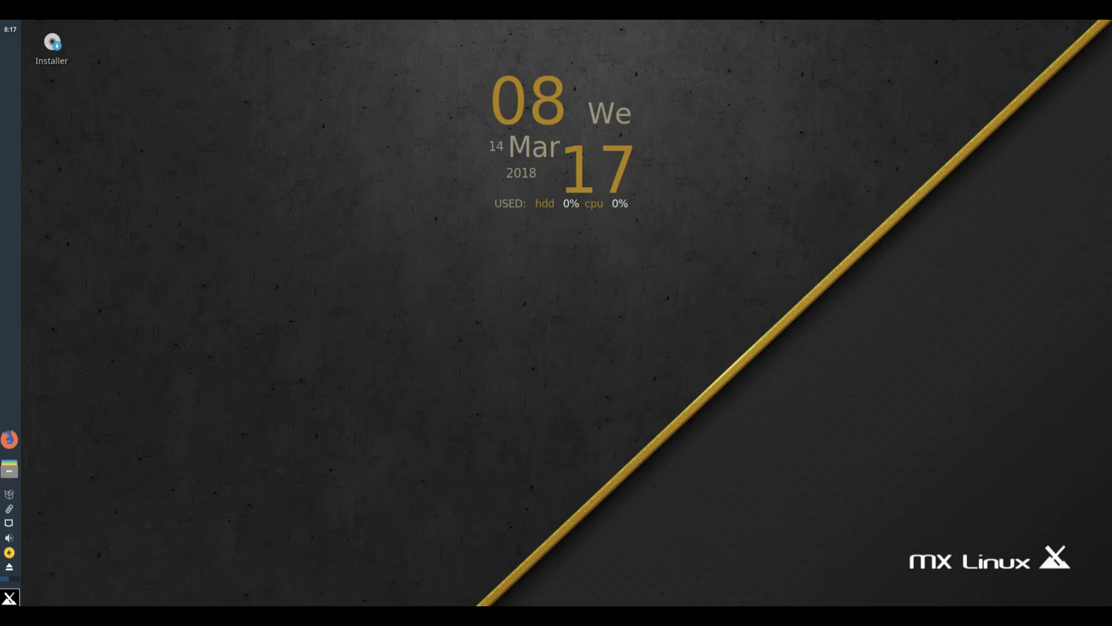
Browse the Accessories category of the application menu down to its last entries to review the preinstalled utilities
{"action": "left_click", "coordinate": [9, 597]}
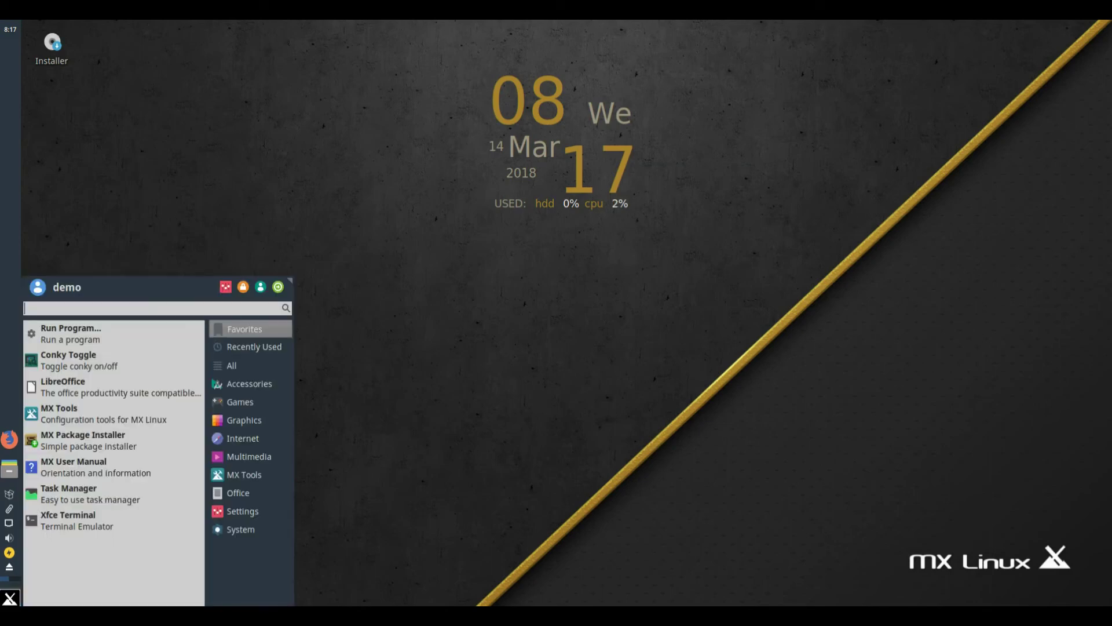
{"action": "left_click", "coordinate": [250, 384]}
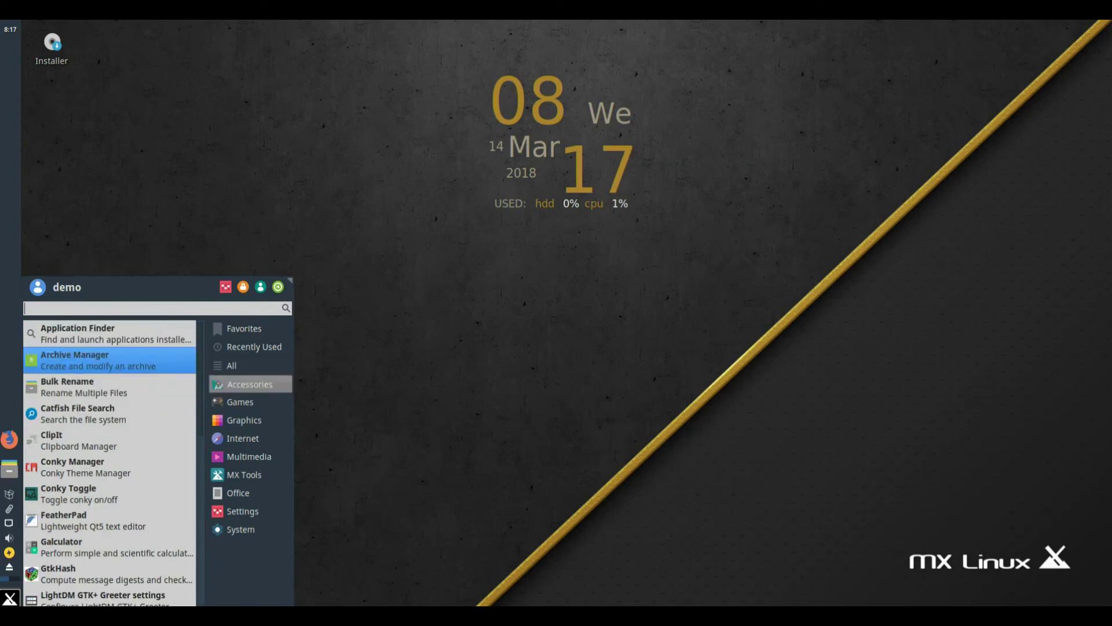
{"action": "key", "text": "Down"}
{"action": "key", "text": "Down"}
{"action": "key", "text": "Down"}
{"action": "key", "text": "Down"}
{"action": "key", "text": "Down"}
{"action": "key", "text": "Down"}
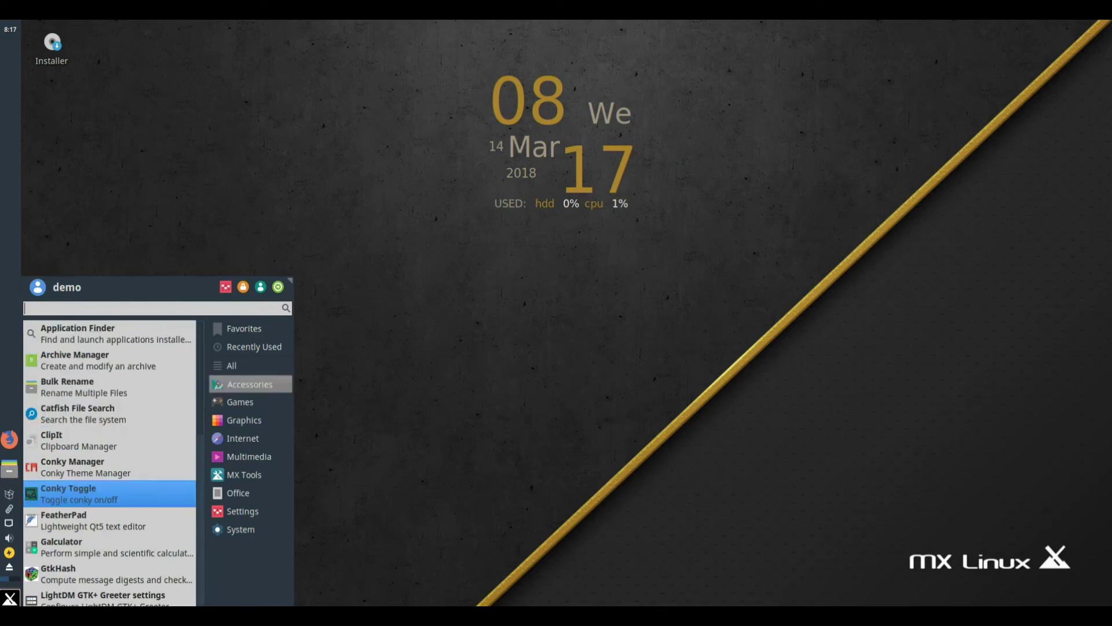
{"action": "key", "text": "Down"}
{"action": "key", "text": "Down"}
{"action": "key", "text": "Down"}
{"action": "key", "text": "Down"}
{"action": "key", "text": "Down"}
{"action": "key", "text": "Down"}
{"action": "key", "text": "Down"}
{"action": "key", "text": "Down"}
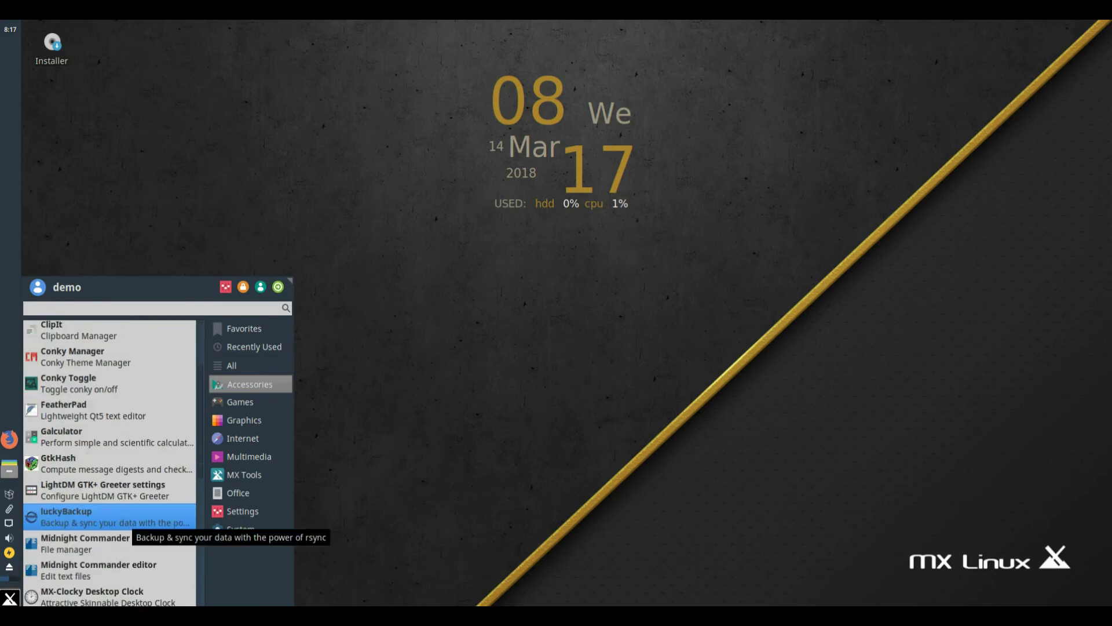
{"action": "key", "text": "Down"}
{"action": "key", "text": "Down"}
{"action": "key", "text": "Down"}
{"action": "key", "text": "Down"}
{"action": "key", "text": "Down"}
{"action": "key", "text": "Down"}
{"action": "key", "text": "Down"}
{"action": "key", "text": "Down"}
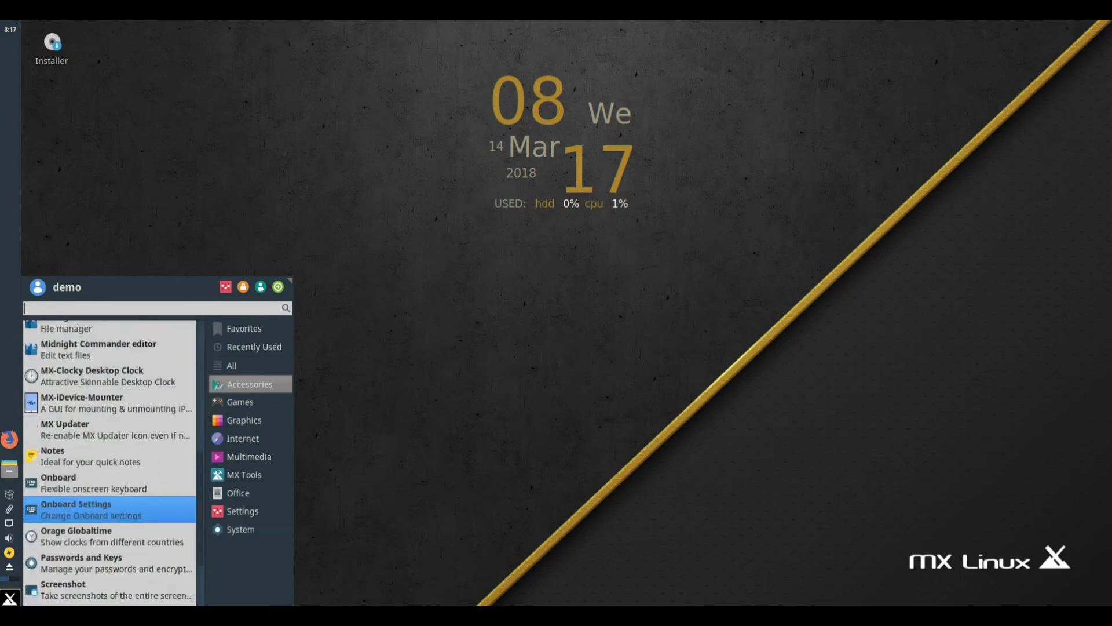
{"action": "key", "text": "Up"}
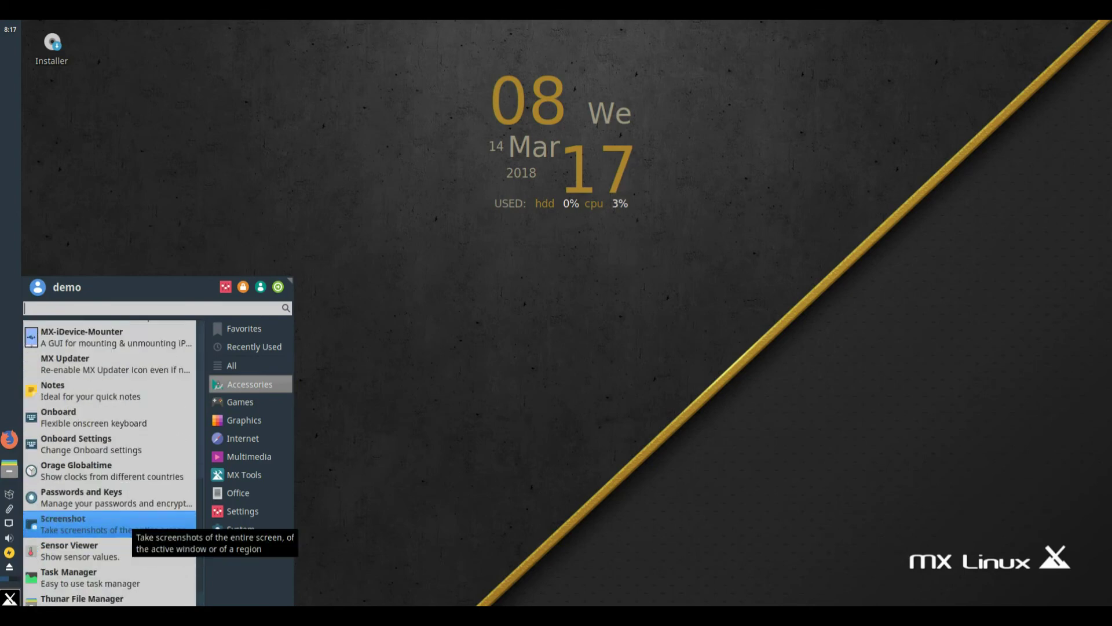
{"action": "scroll", "coordinate": [110, 464], "scroll_direction": "down", "scroll_amount": 1}
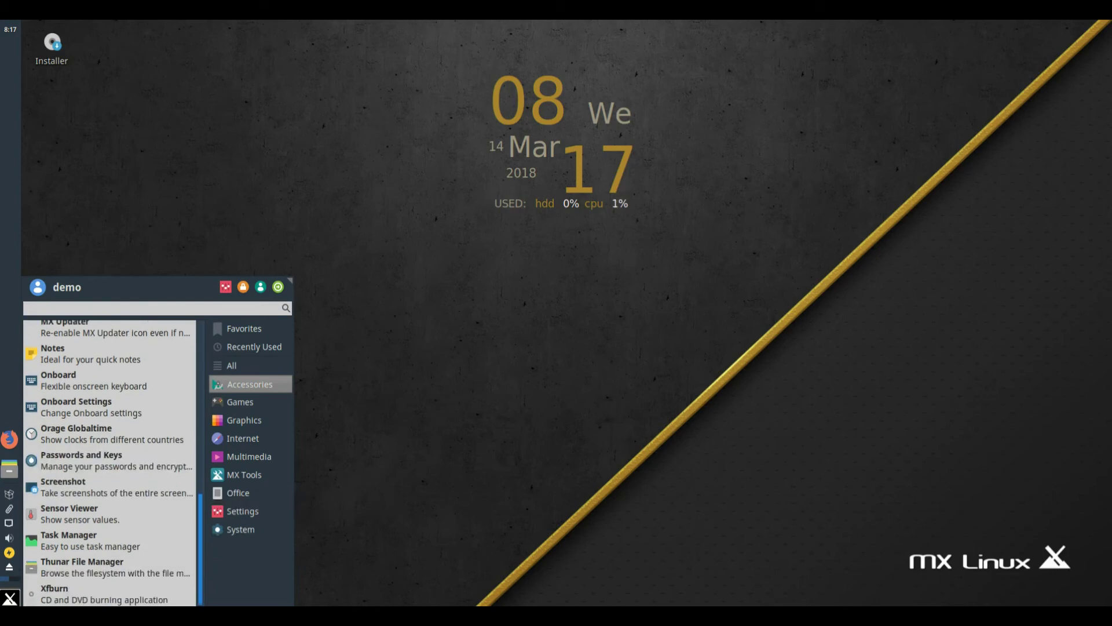
Launch Thunar File Manager and view its About information and credits
{"action": "left_click", "coordinate": [110, 567]}
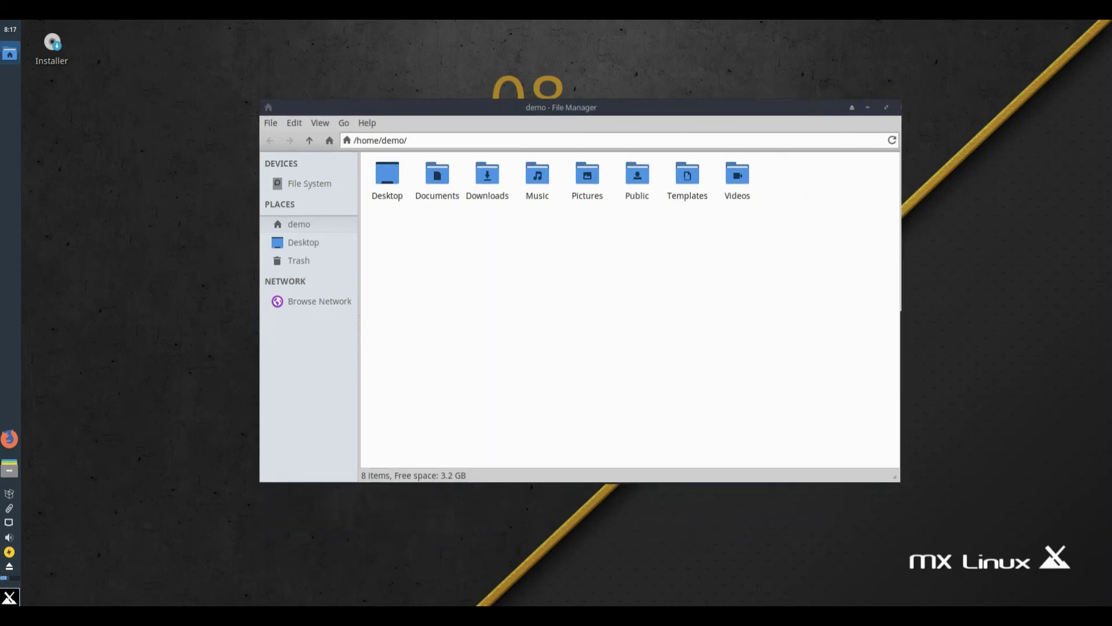
{"action": "left_click", "coordinate": [367, 122]}
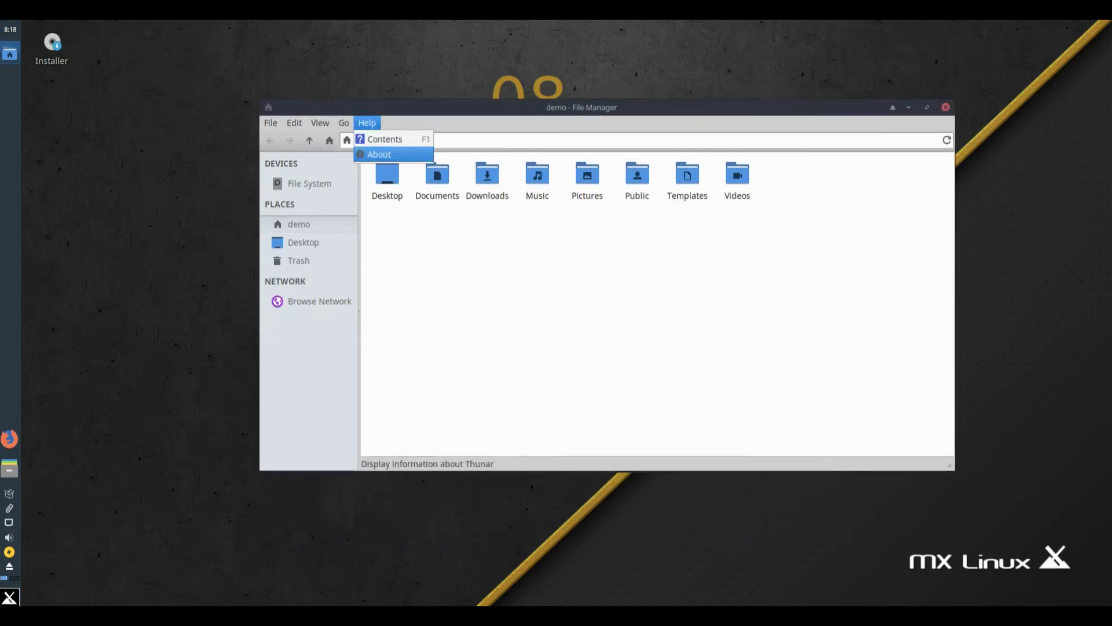
{"action": "key", "text": "Return"}
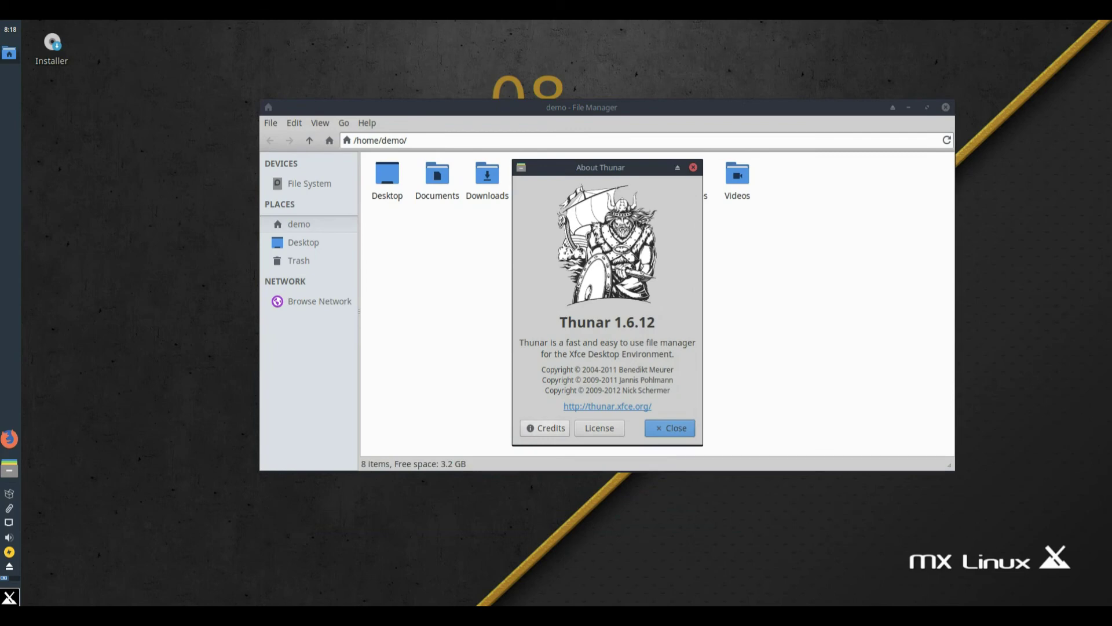
{"action": "key", "text": "alt+r"}
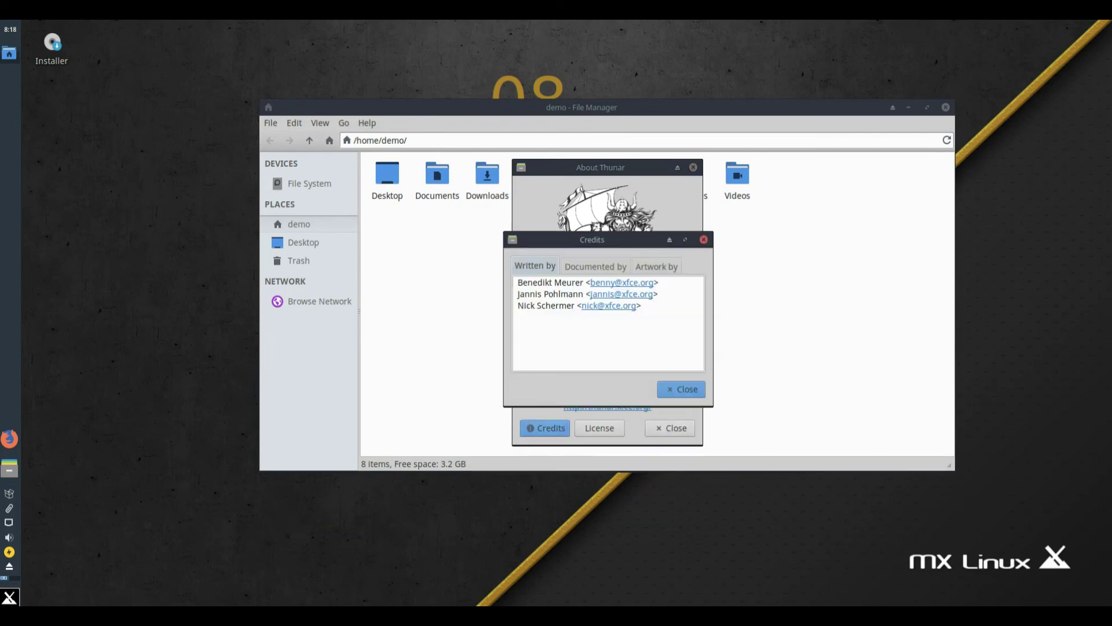
View Thunar's documentation and artwork credits, then close its information dialogs and the file manager
{"action": "left_click", "coordinate": [595, 266]}
{"action": "key", "text": "Right"}
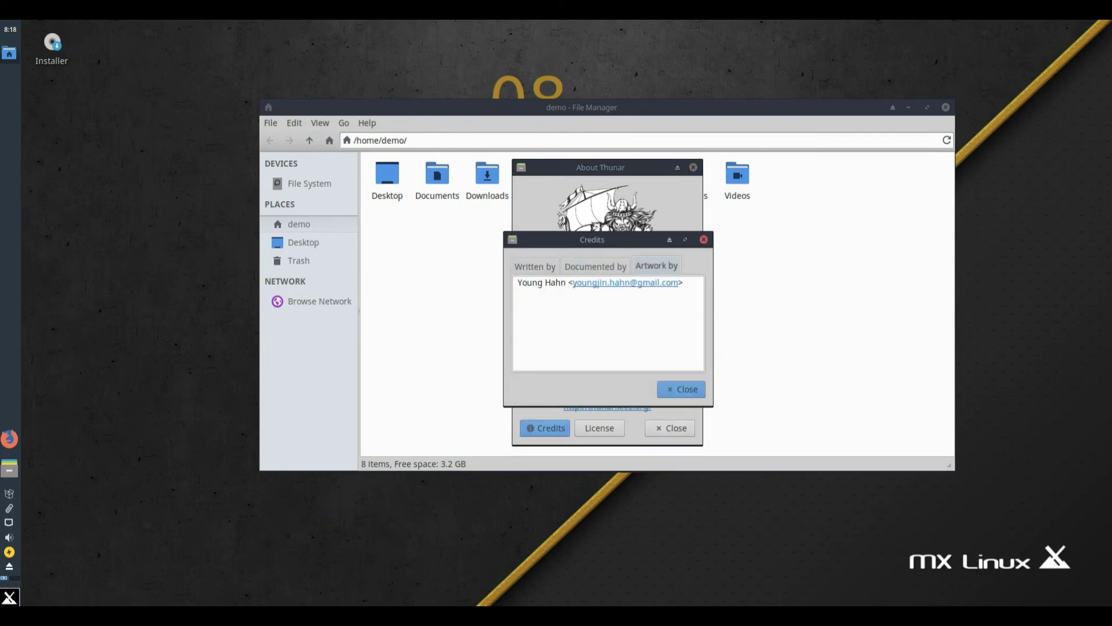
{"action": "key", "text": "Escape"}
{"action": "key", "text": "Escape"}
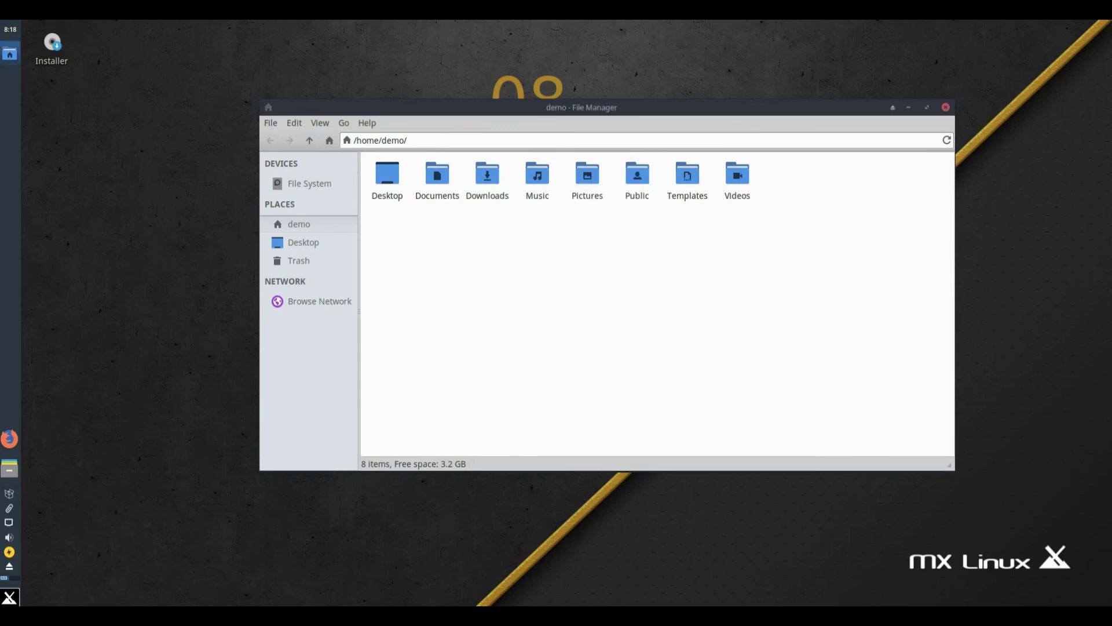
{"action": "left_click", "coordinate": [946, 107]}
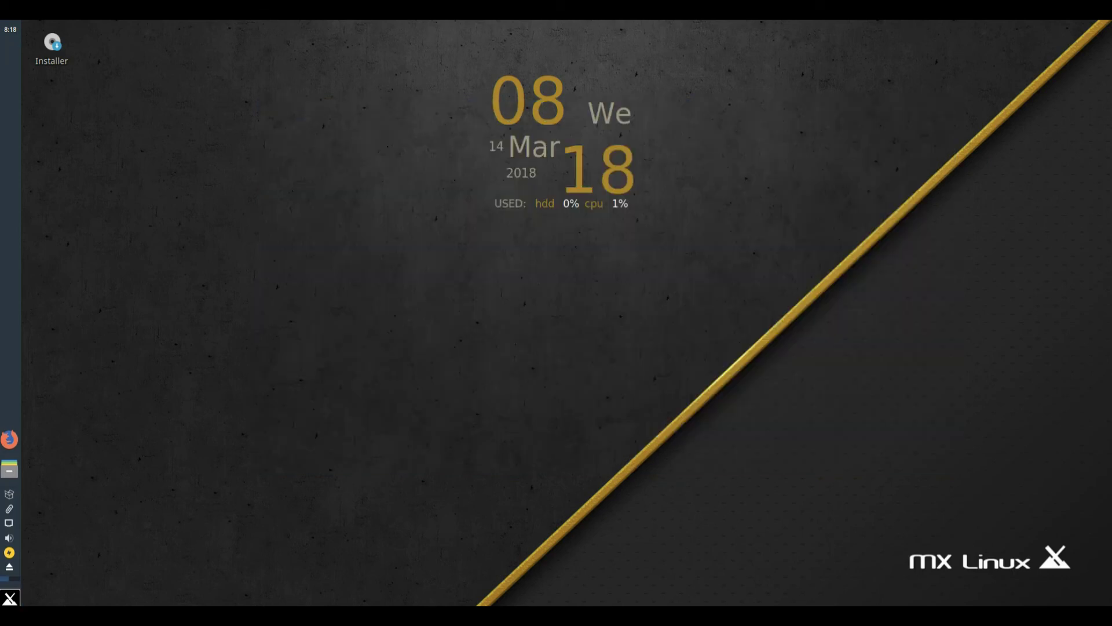
Browse the Games category of the application menu to review the preinstalled games
{"action": "left_click", "coordinate": [10, 598]}
{"action": "left_click", "coordinate": [250, 402]}
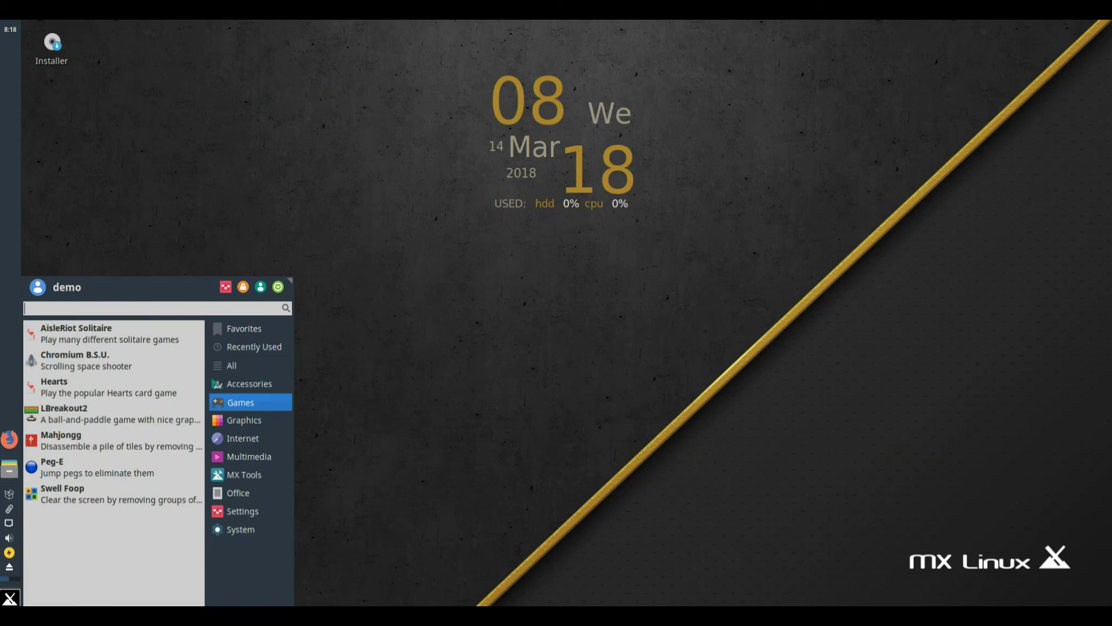
{"action": "key", "text": "Left"}
{"action": "key", "text": "Up"}
{"action": "key", "text": "Up"}
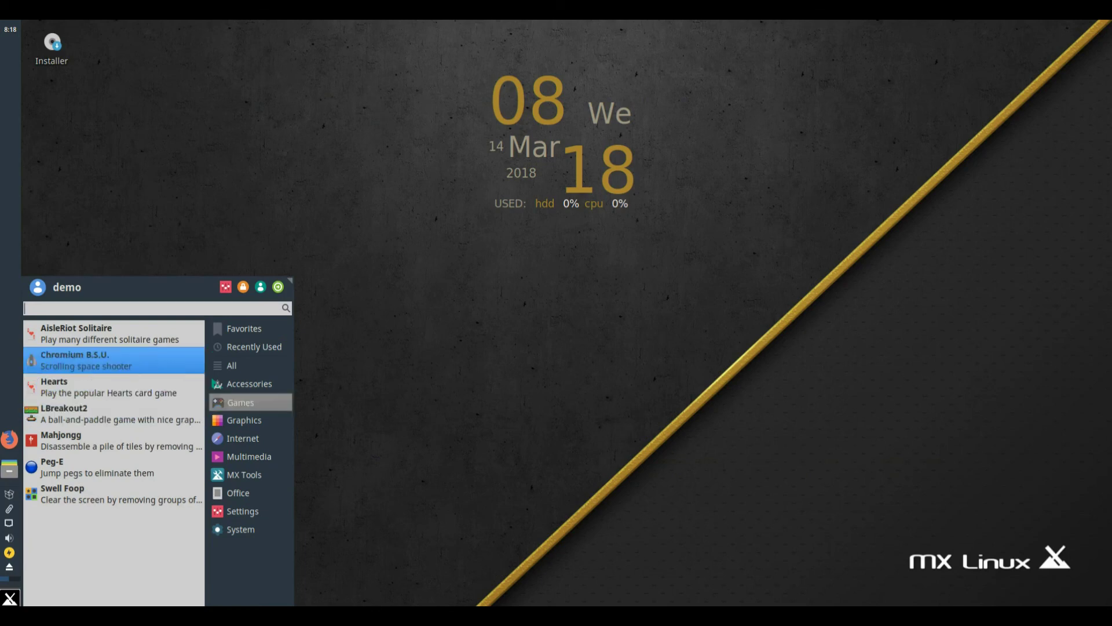
{"action": "key", "text": "Up"}
{"action": "key", "text": "Down"}
{"action": "key", "text": "Down"}
{"action": "key", "text": "Down"}
{"action": "key", "text": "Down"}
{"action": "key", "text": "Down"}
{"action": "key", "text": "Down"}
Browse the Graphics category of the application menu to review the preinstalled imaging and scanning programs
{"action": "key", "text": "Right"}
{"action": "key", "text": "Up"}
{"action": "key", "text": "Up"}
{"action": "key", "text": "Up"}
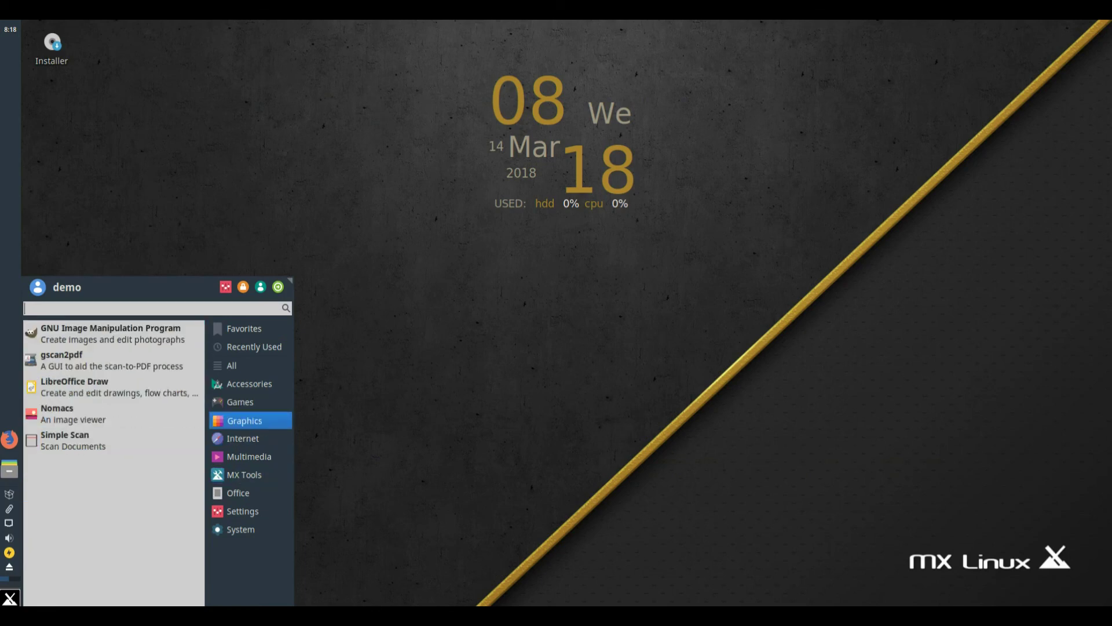
{"action": "key", "text": "Left"}
{"action": "key", "text": "Up"}
{"action": "key", "text": "Up"}
{"action": "key", "text": "Up"}
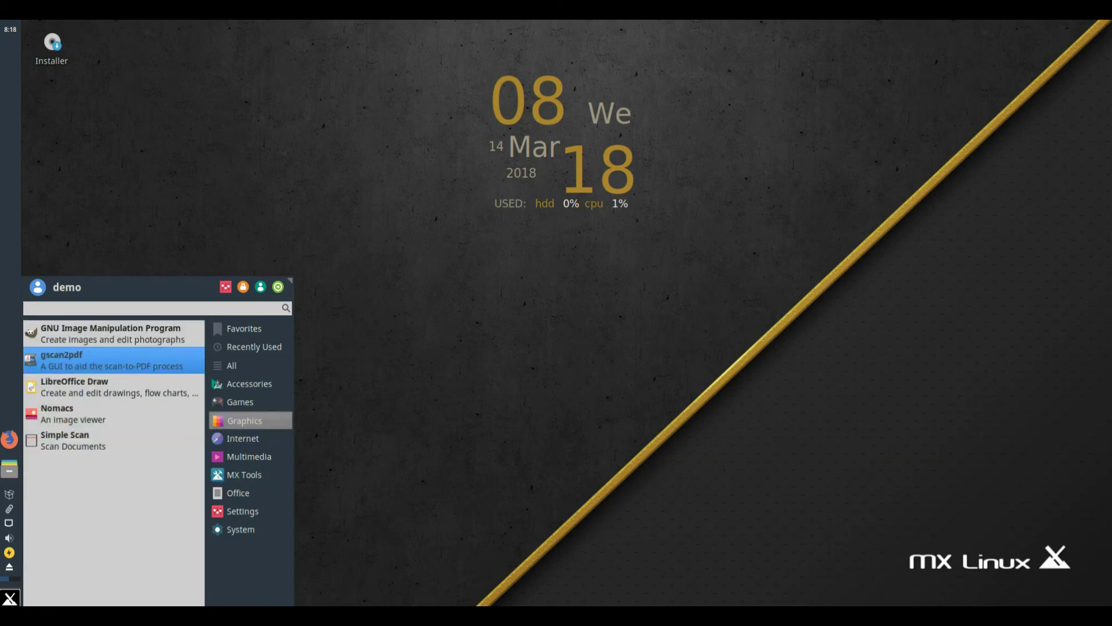
{"action": "key", "text": "Up"}
{"action": "key", "text": "Down"}
{"action": "key", "text": "Down"}
{"action": "key", "text": "Down"}
Browse the Internet category of the application menu to review the preinstalled web, chat, mail and download programs
{"action": "key", "text": "Right"}
{"action": "key", "text": "Down"}
{"action": "key", "text": "Left"}
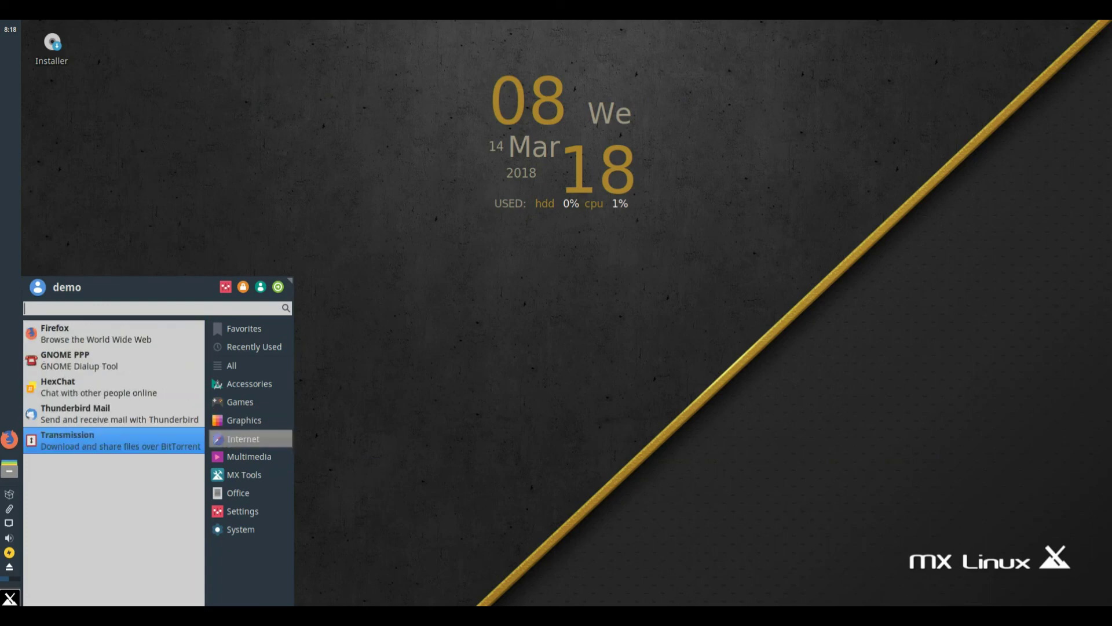
{"action": "key", "text": "Up"}
{"action": "key", "text": "Up"}
{"action": "key", "text": "Up"}
{"action": "key", "text": "Up"}
{"action": "key", "text": "Down"}
{"action": "key", "text": "Down"}
{"action": "key", "text": "Down"}
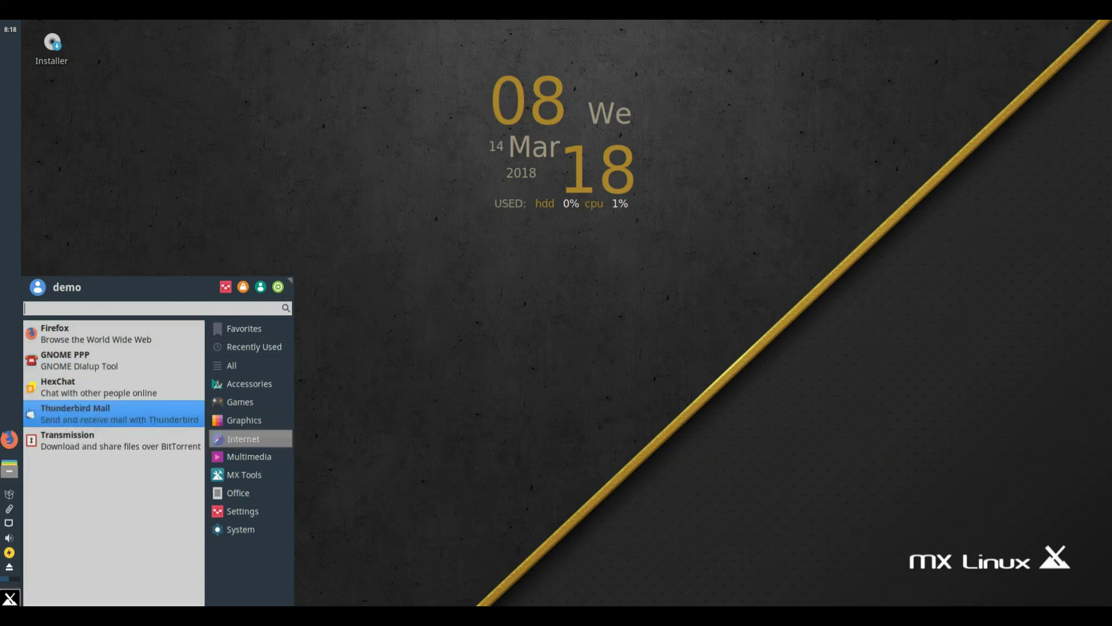
Browse the Multimedia category of the application menu from Alsamixer down to Xfburn to review the audio and video programs
{"action": "key", "text": "Right"}
{"action": "key", "text": "Down"}
{"action": "key", "text": "Left"}
{"action": "key", "text": "Up"}
{"action": "key", "text": "Up"}
{"action": "key", "text": "Up"}
{"action": "key", "text": "Up"}
{"action": "key", "text": "Up"}
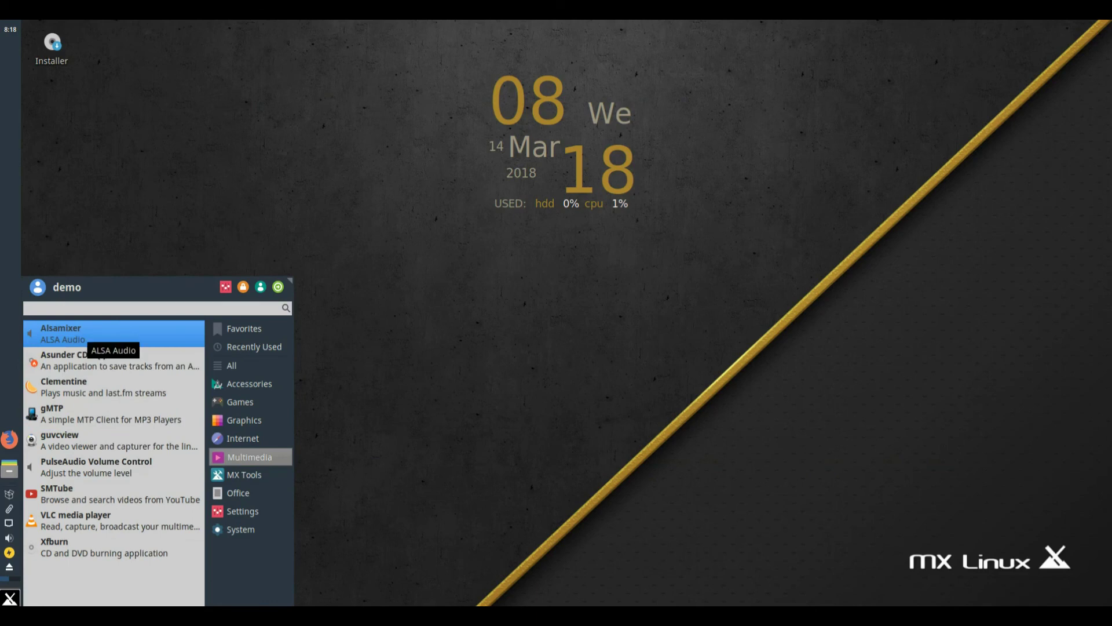
{"action": "key", "text": "Down"}
{"action": "key", "text": "Down"}
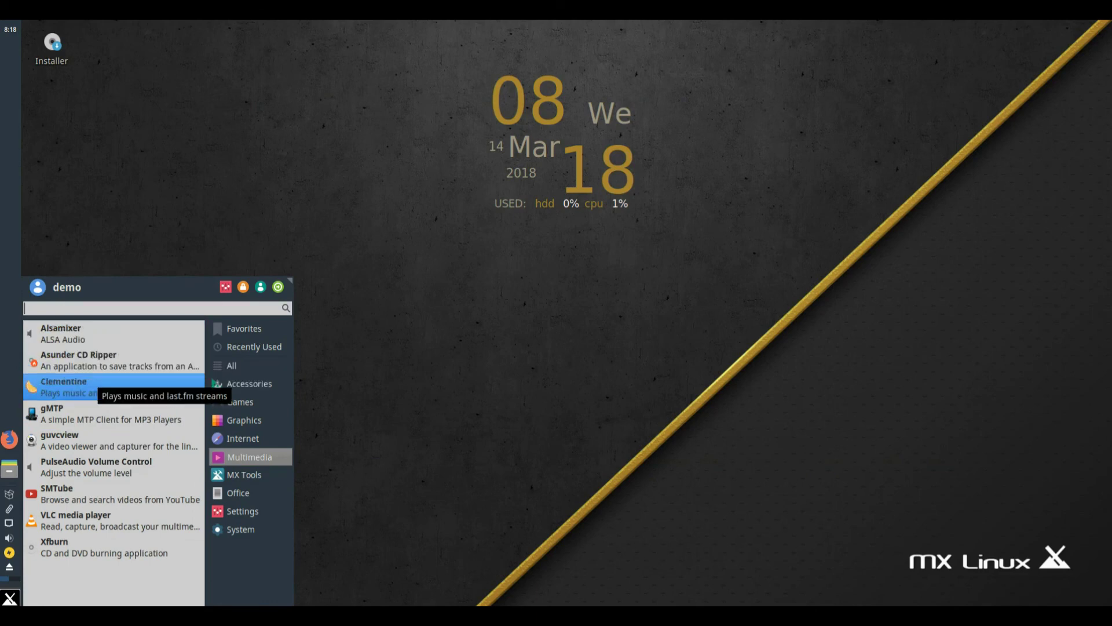
{"action": "key", "text": "Down"}
{"action": "key", "text": "Down"}
{"action": "key", "text": "Down"}
{"action": "key", "text": "Down"}
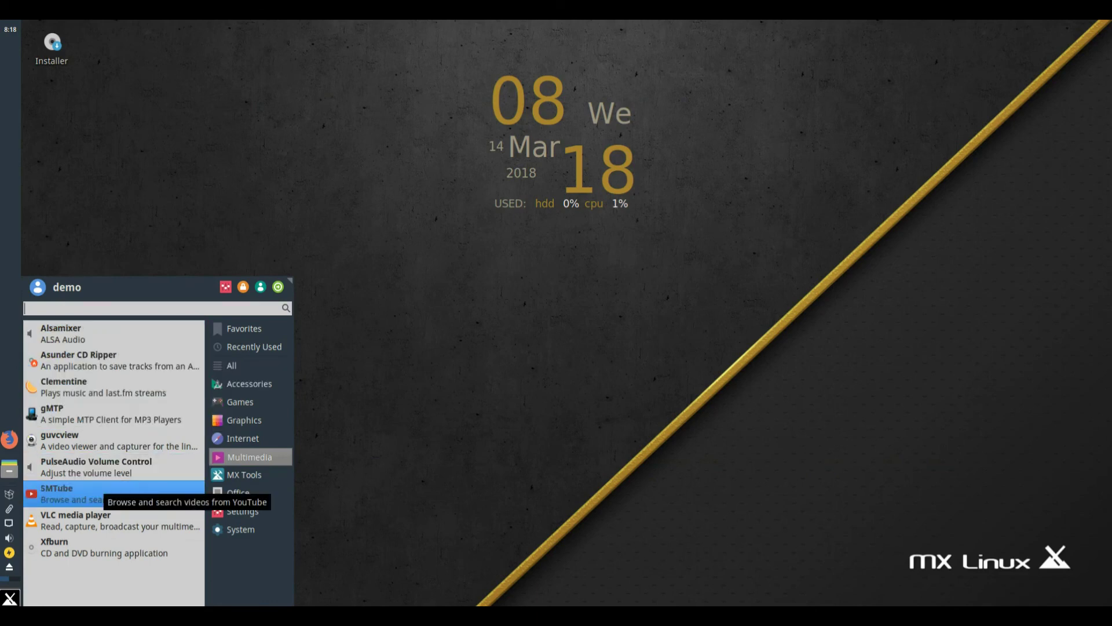
{"action": "key", "text": "Down"}
{"action": "key", "text": "Down"}
{"action": "key", "text": "Up"}
{"action": "key", "text": "Up"}
Browse the MX Tools category of the application menu down to Quick System Info to review the distribution's own utilities
{"action": "key", "text": "Right"}
{"action": "key", "text": "Down"}
{"action": "key", "text": "Down"}
{"action": "key", "text": "Up"}
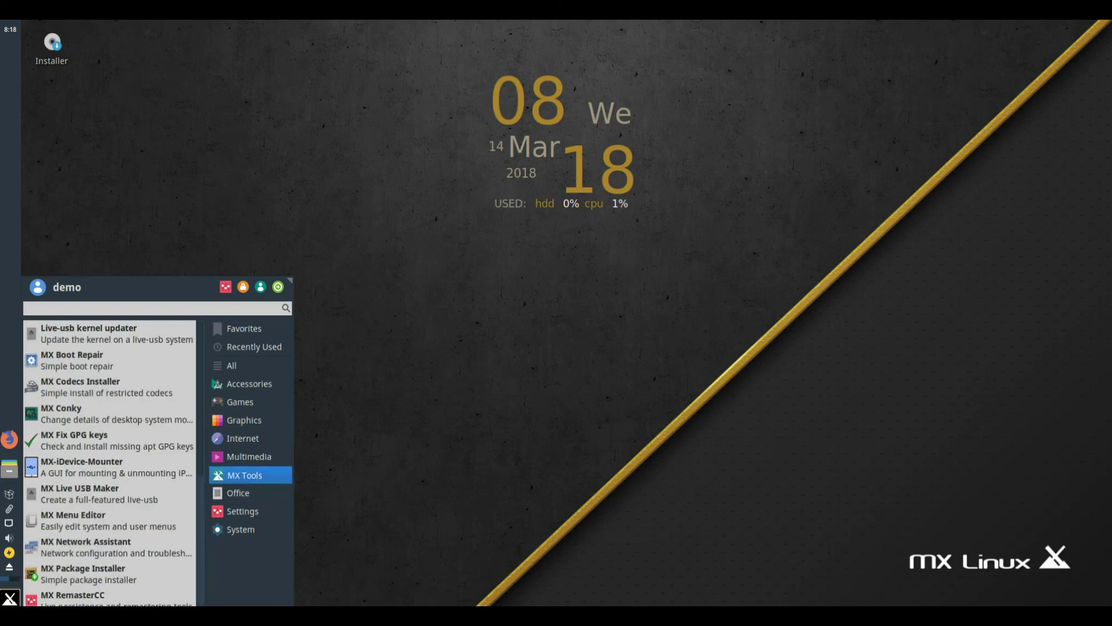
{"action": "key", "text": "Left"}
{"action": "key", "text": "Up"}
{"action": "key", "text": "Up"}
{"action": "key", "text": "Up"}
{"action": "key", "text": "Up"}
{"action": "key", "text": "Up"}
{"action": "key", "text": "Up"}
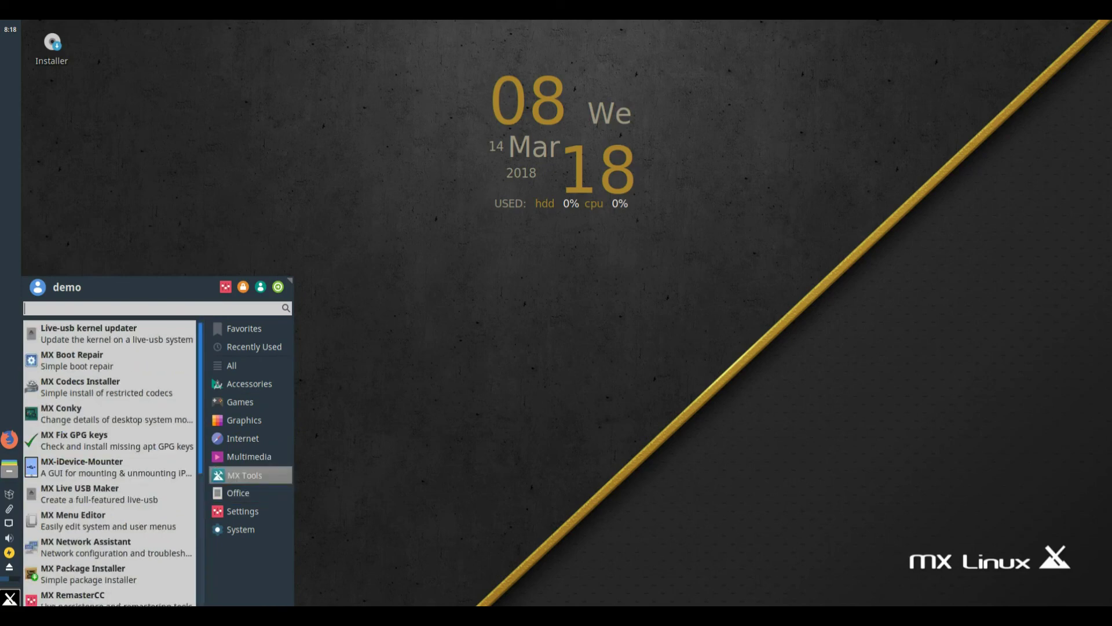
{"action": "left_click_drag", "start_coordinate": [200, 440], "coordinate": [200, 496]}
{"action": "scroll", "coordinate": [110, 464], "scroll_direction": "down", "scroll_amount": 7}
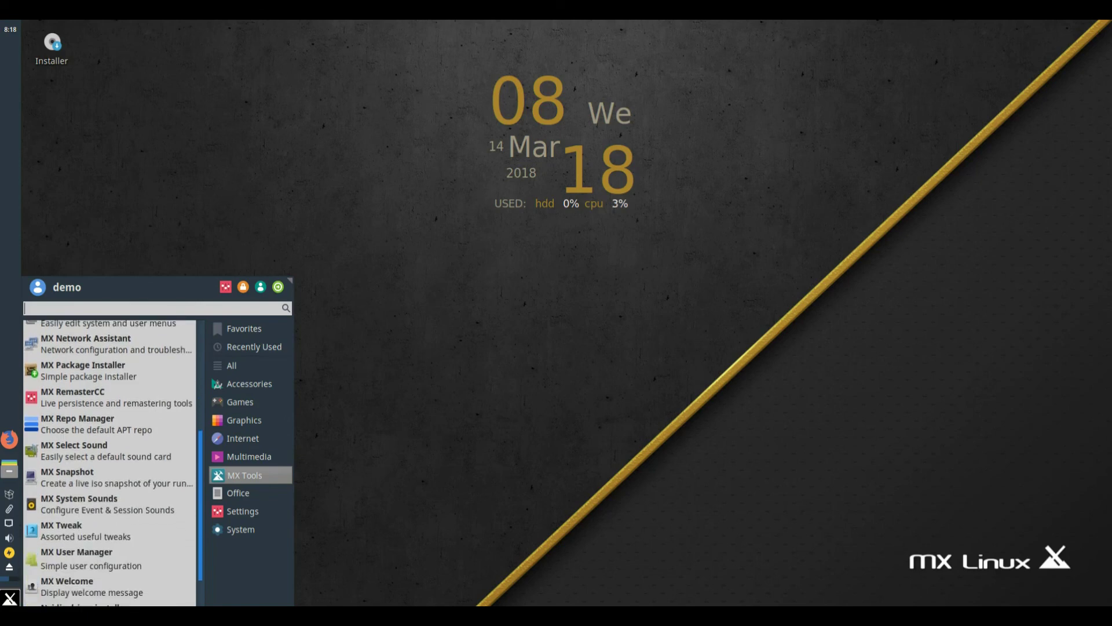
{"action": "scroll", "coordinate": [110, 464], "scroll_direction": "down", "scroll_amount": 1}
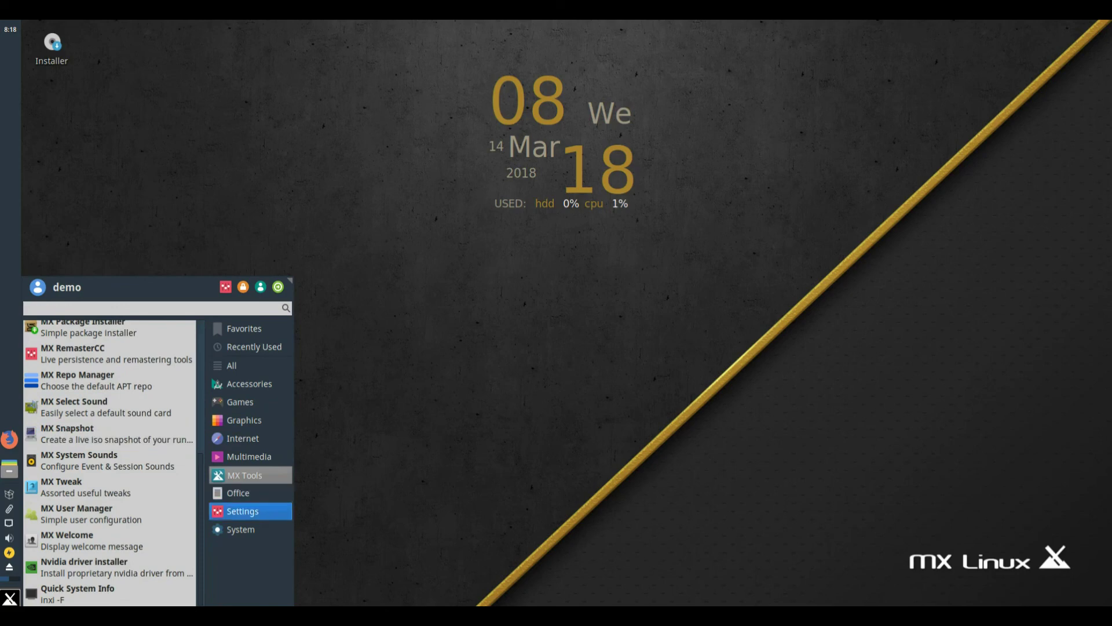
Browse the Office category of the application menu to review the preinstalled office programs
{"action": "mouse_move", "coordinate": [250, 493]}
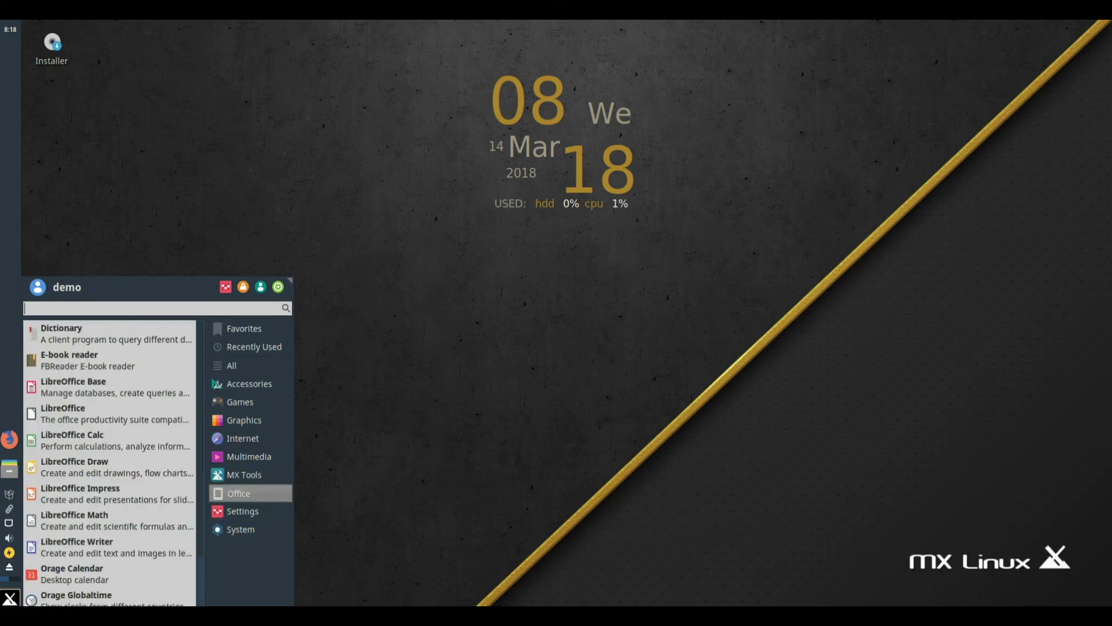
{"action": "scroll", "coordinate": [110, 463], "scroll_direction": "down", "scroll_amount": 2}
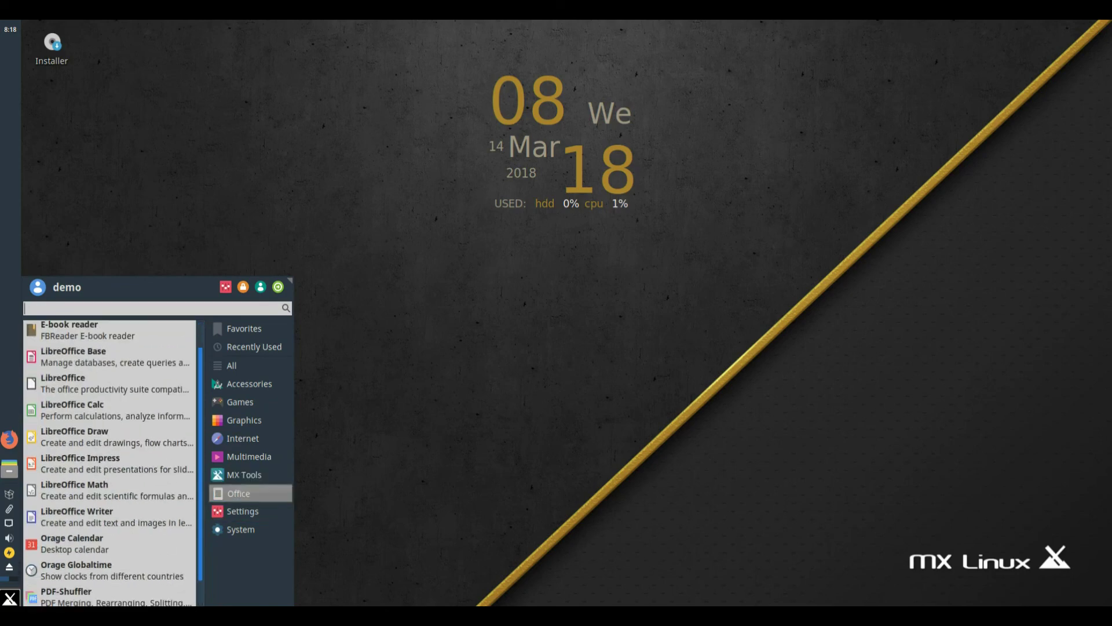